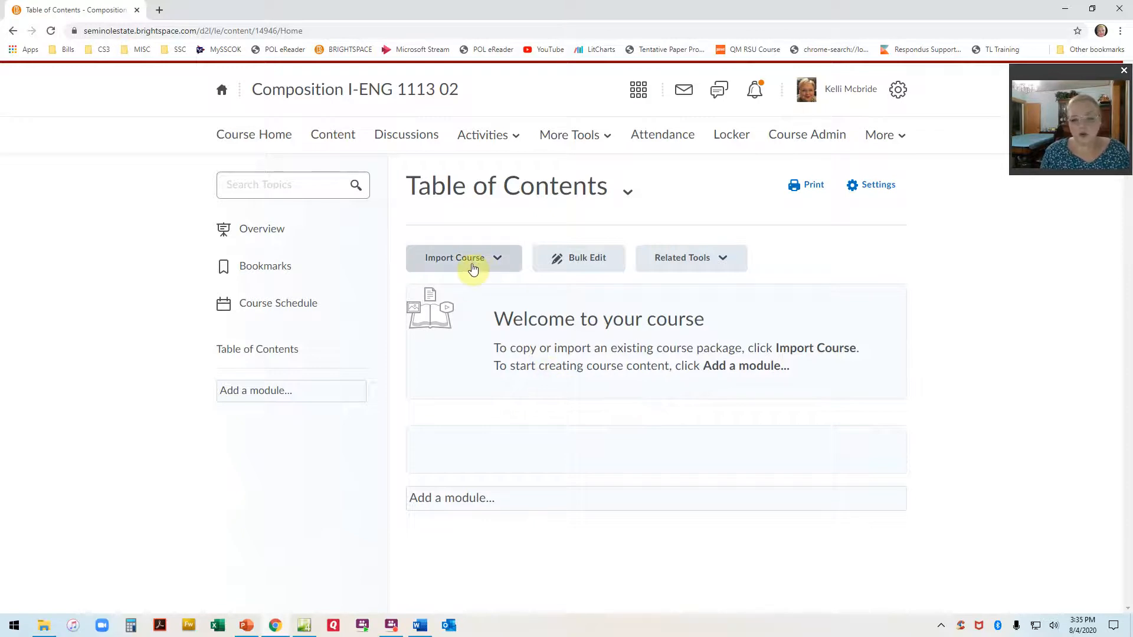
# Create a new course content module named "Week I"
pyautogui.click(289, 391)
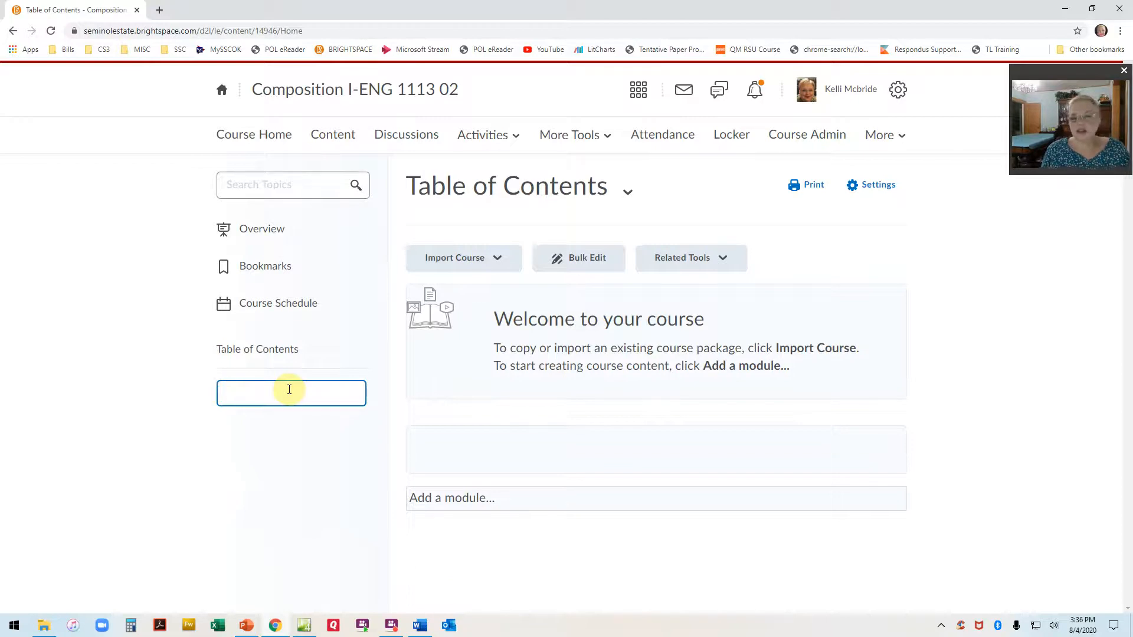
pyautogui.write('Wee')
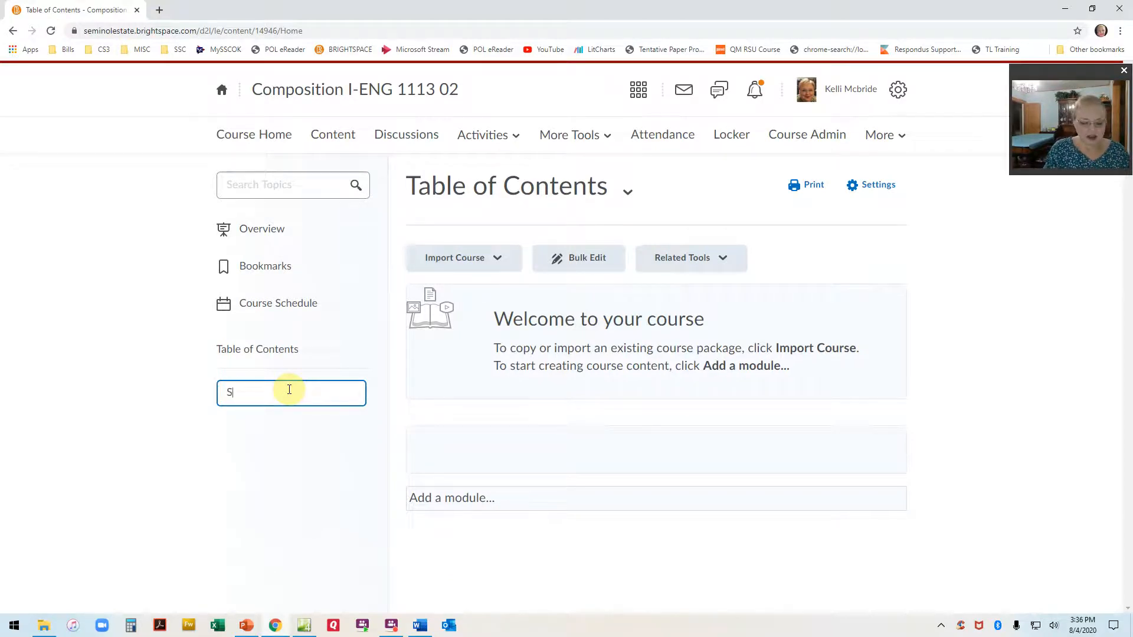
pyautogui.write('k 1')
pyautogui.press('Return')
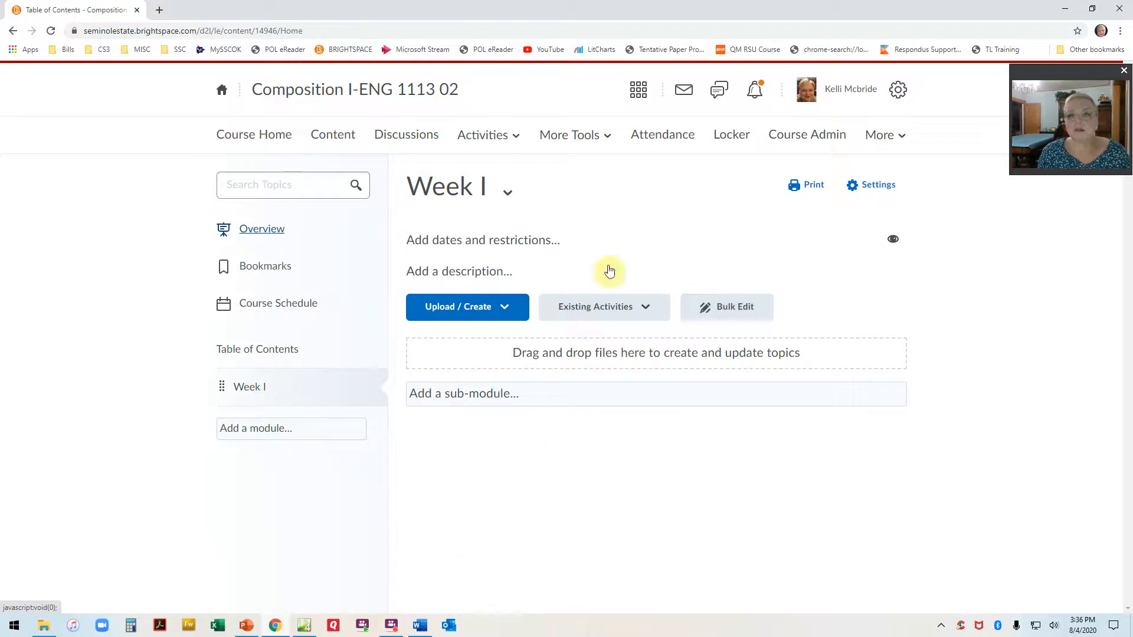
# Add a sub-module named "Handouts" inside the Week I module
pyautogui.click(447, 393)
pyautogui.write('Handouts')
pyautogui.press('Return')
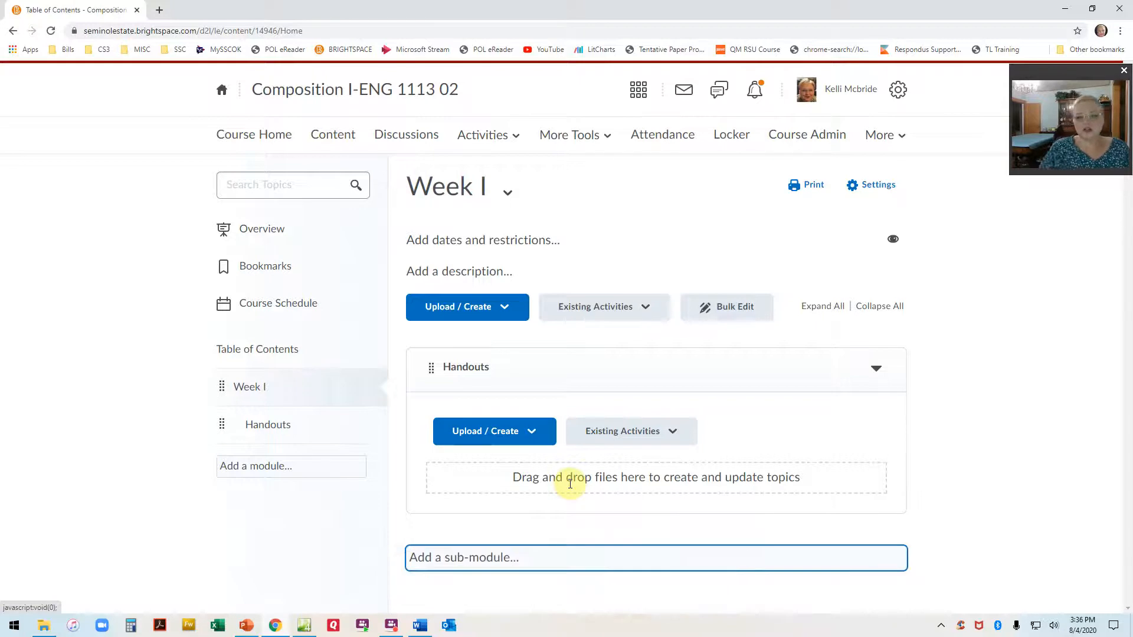
# Set the Week I module's start date to 8/17/2020 at 7:00 AM and save the restriction
pyautogui.click(438, 245)
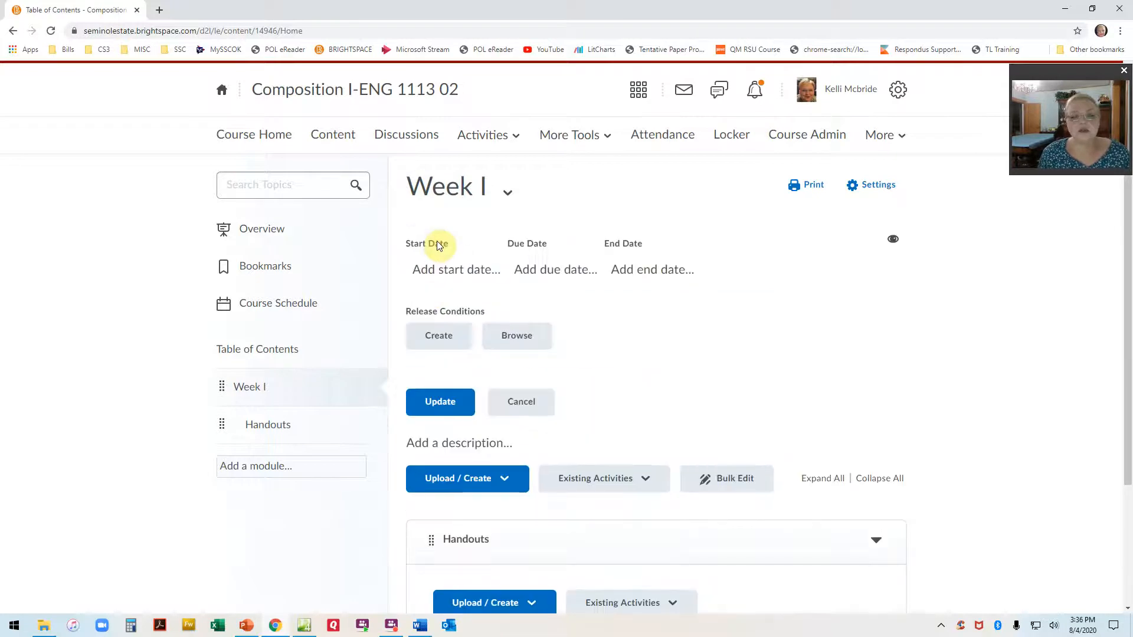
pyautogui.click(441, 281)
pyautogui.click(438, 273)
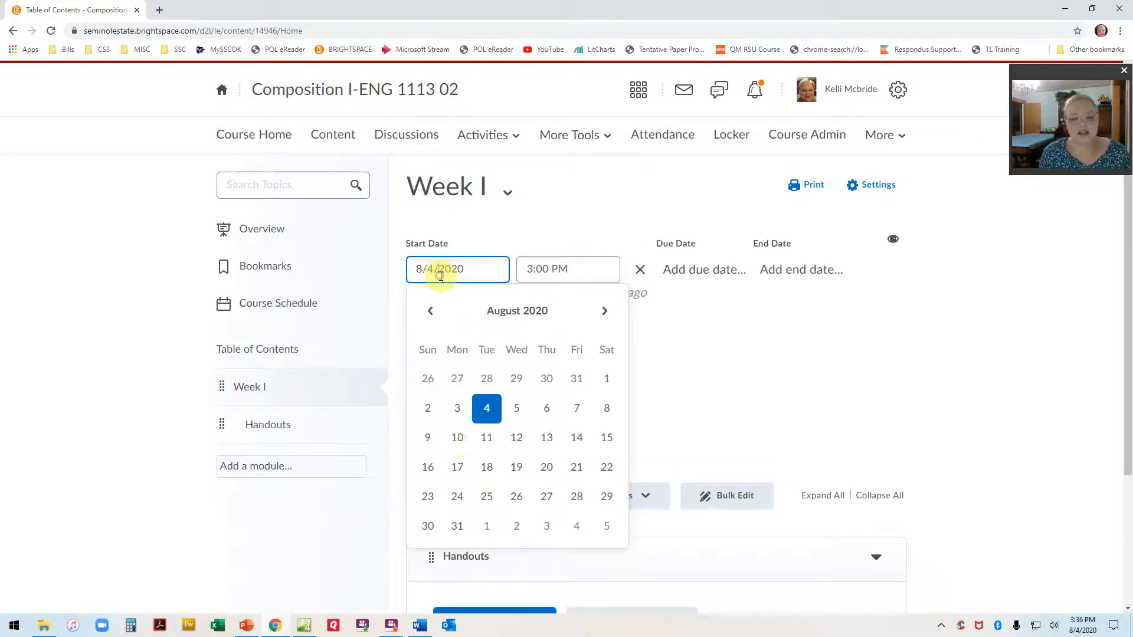
pyautogui.click(461, 466)
pyautogui.click(559, 266)
pyautogui.scroll(5, 549, 339)
pyautogui.scroll(3, 561, 342)
pyautogui.scroll(-2, 561, 342)
pyautogui.click(548, 324)
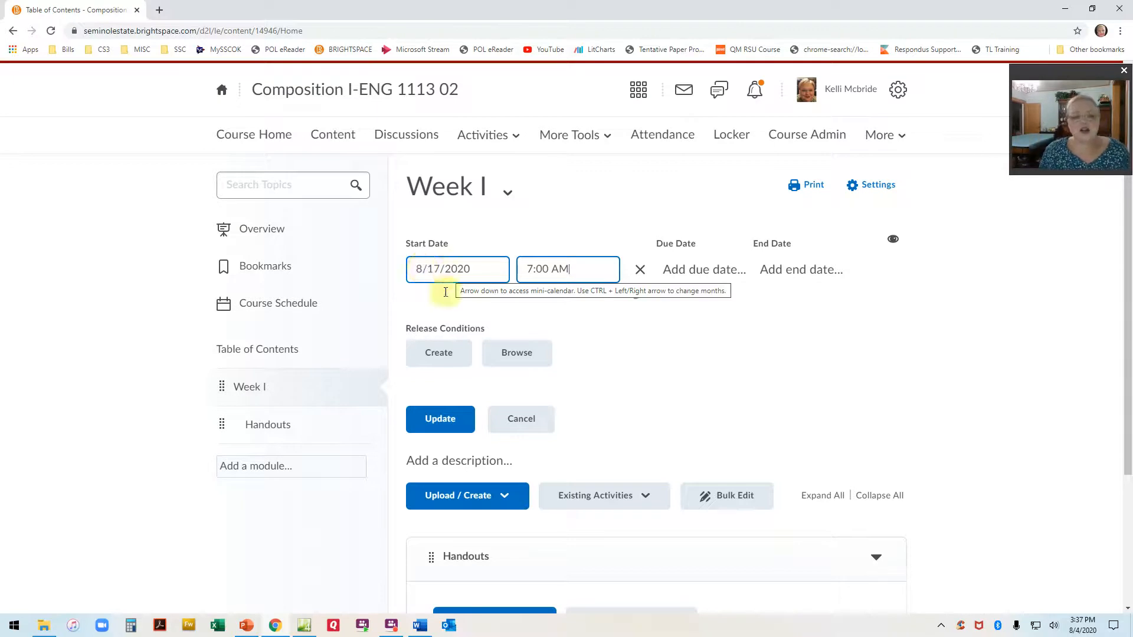
pyautogui.press('Tab')
pyautogui.click(449, 433)
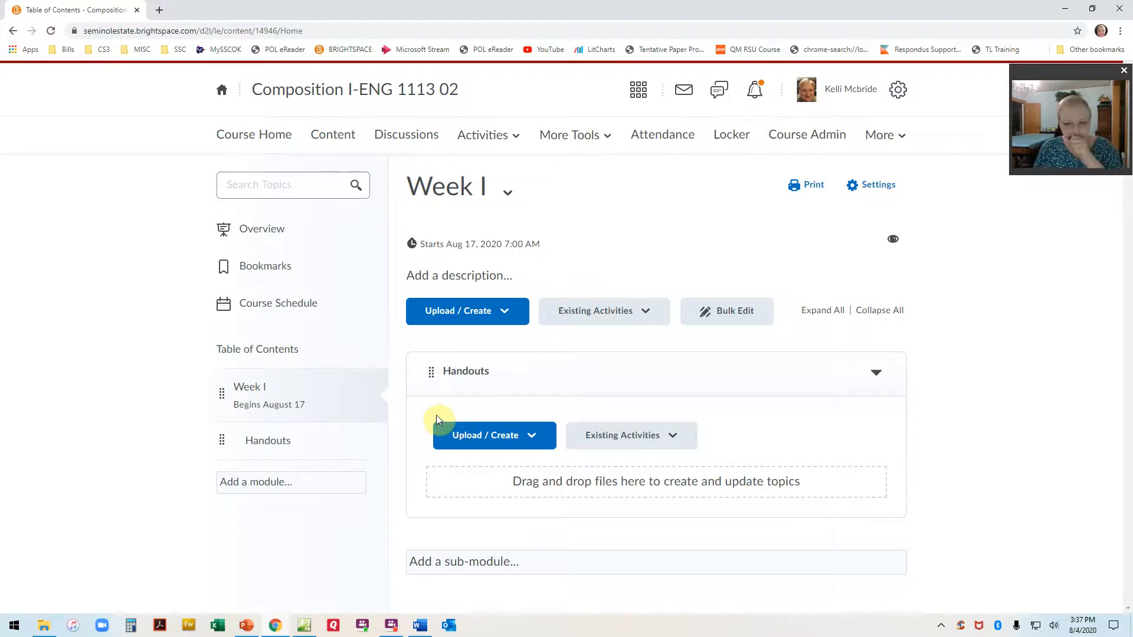
# Hide the Week I module and check the course content as a student
pyautogui.click(891, 246)
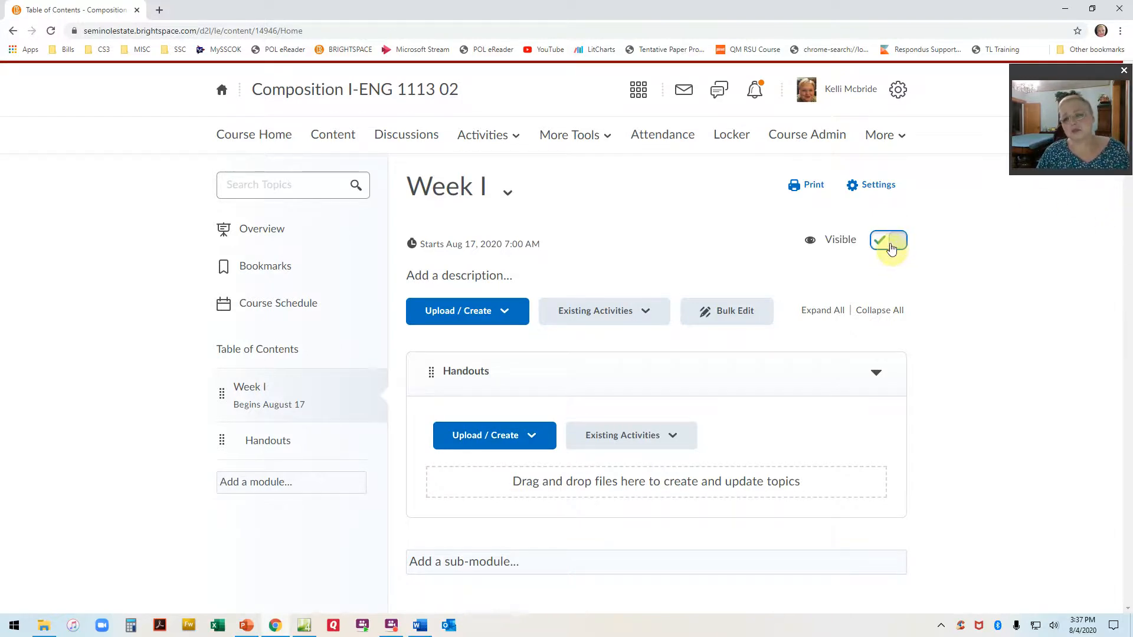
pyautogui.click(880, 242)
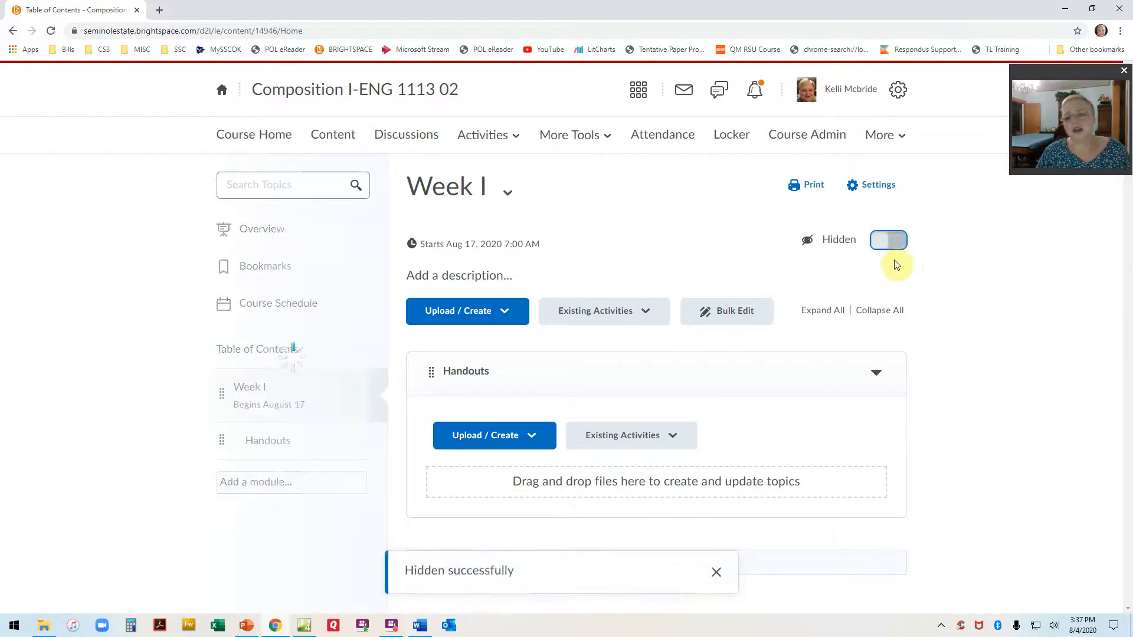
pyautogui.click(850, 89)
pyautogui.click(807, 135)
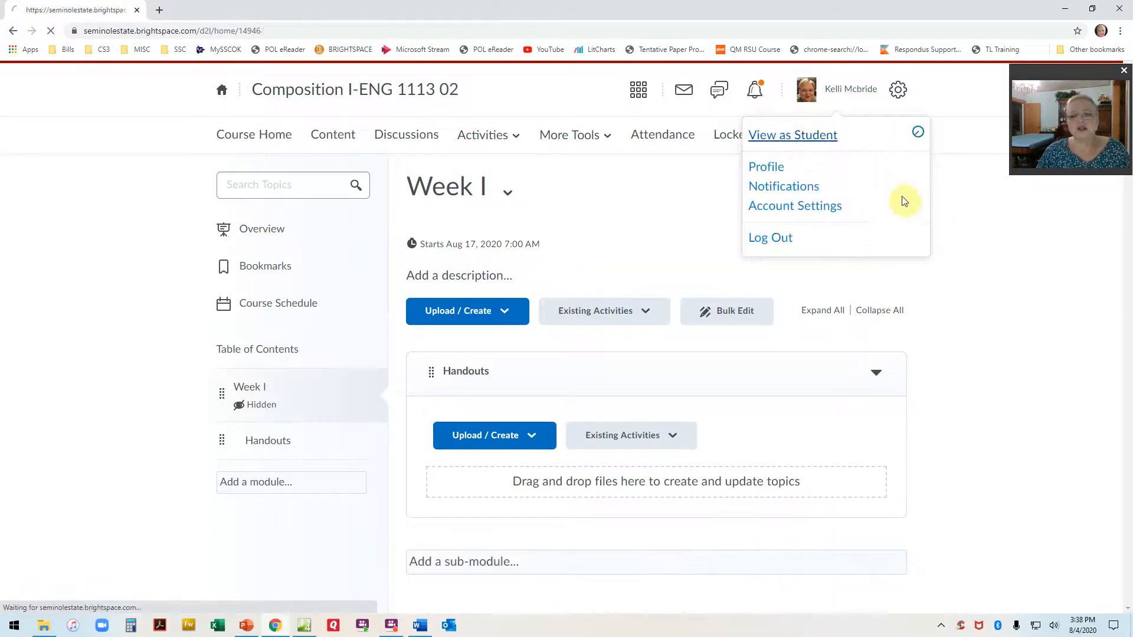
pyautogui.click(324, 137)
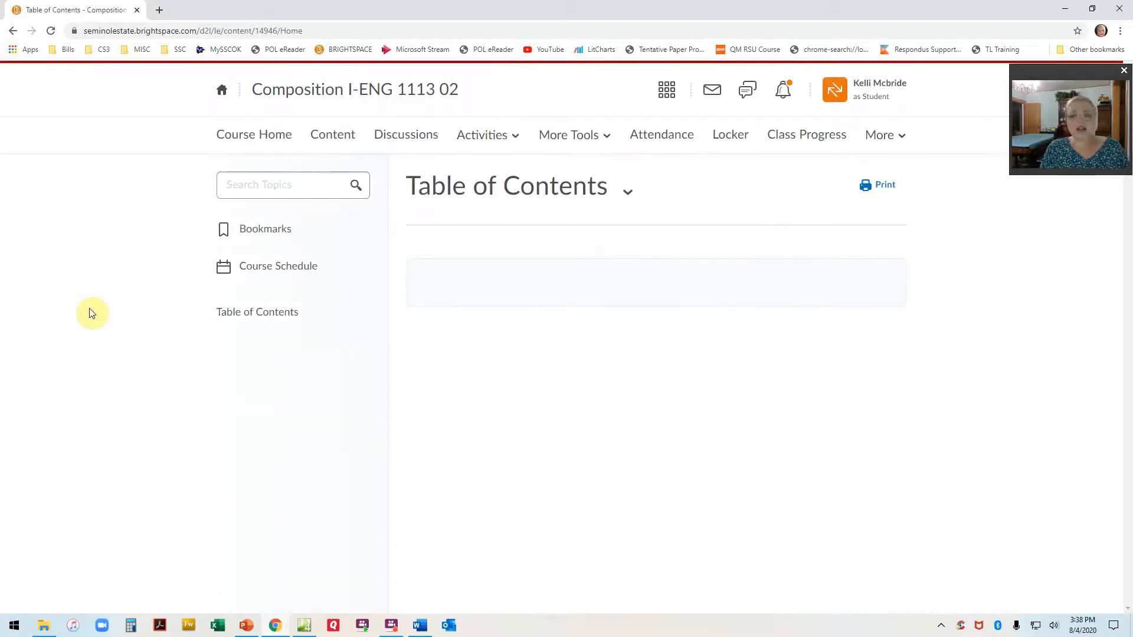
# Return to the instructor view of the course content and make the Week I module visible
pyautogui.click(877, 97)
pyautogui.click(942, 136)
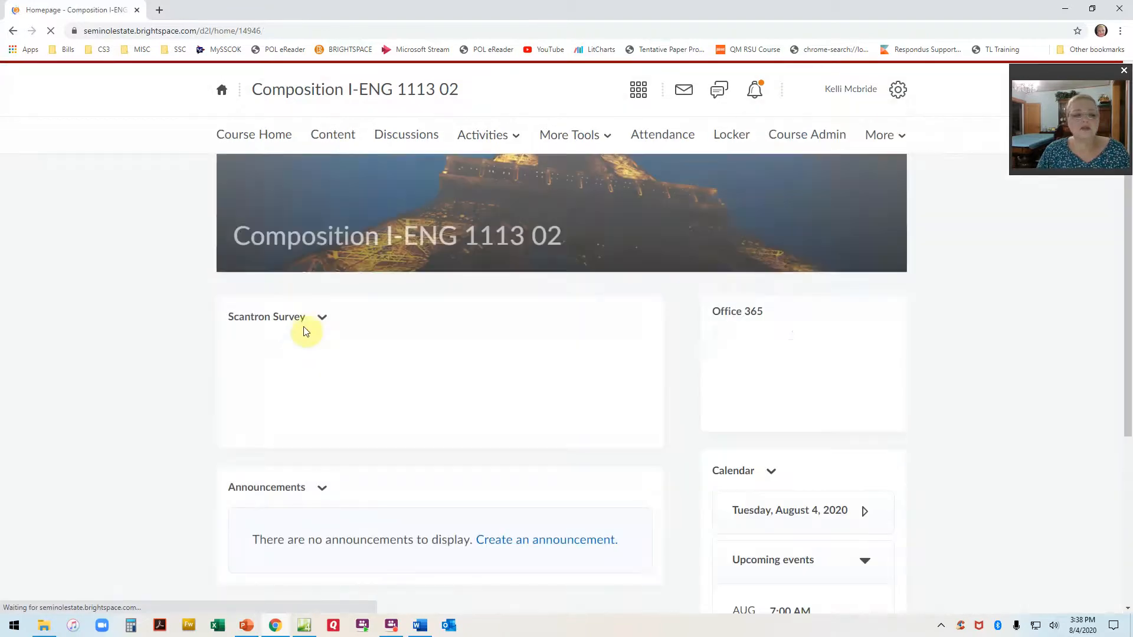
pyautogui.click(325, 138)
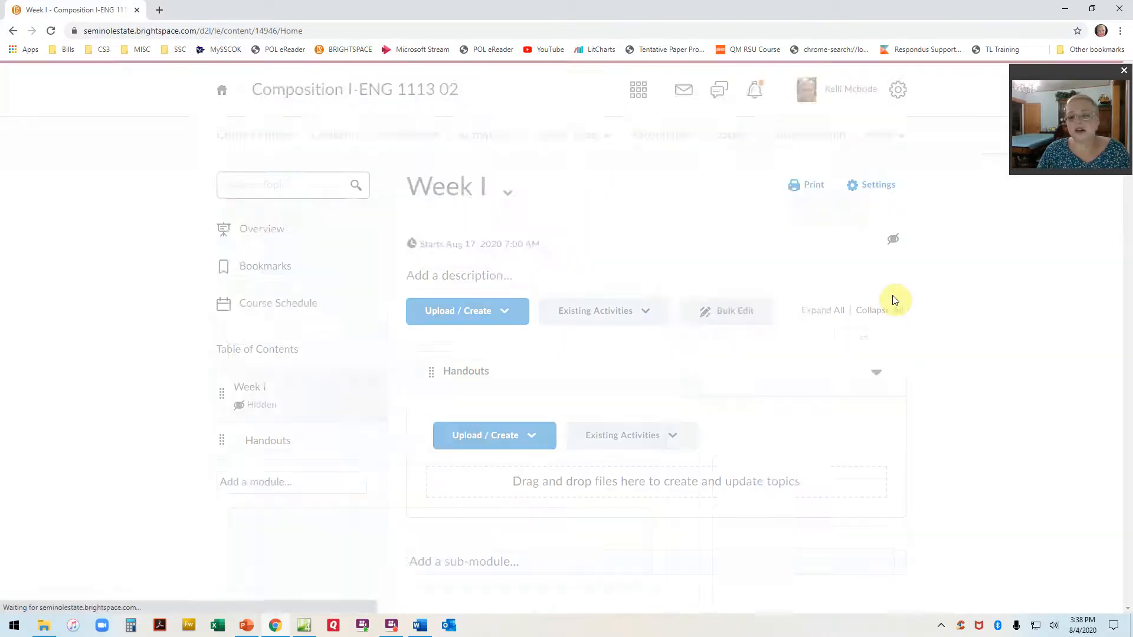
pyautogui.click(890, 241)
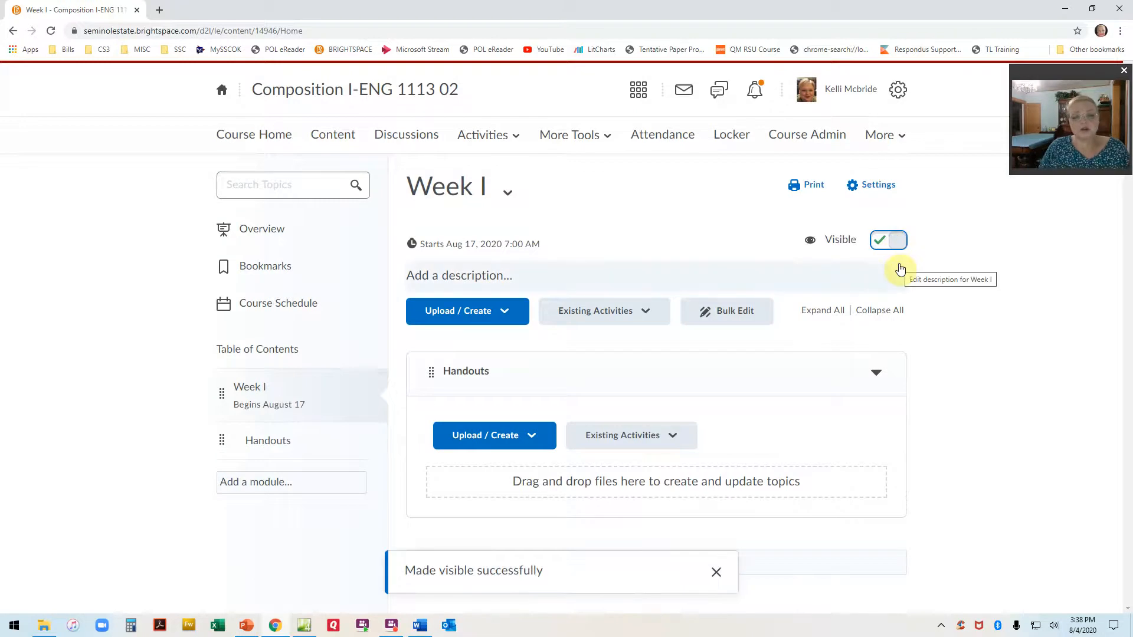
# View the course content as a student, inspect Week I and its Handouts sub-module, and return to the instructor view
pyautogui.click(848, 97)
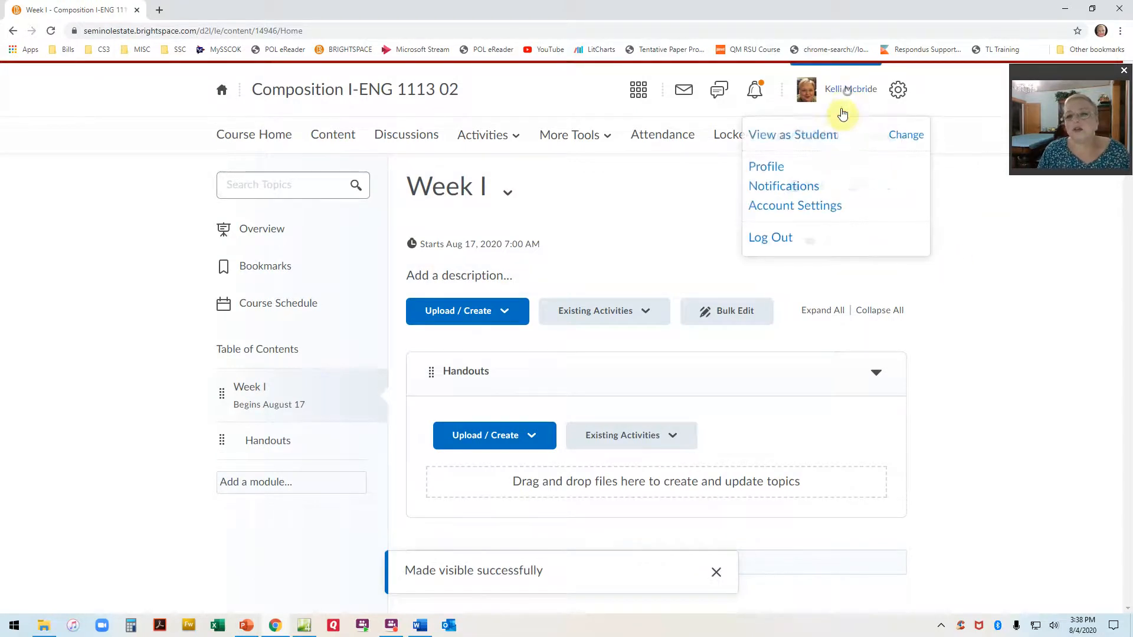
pyautogui.click(822, 142)
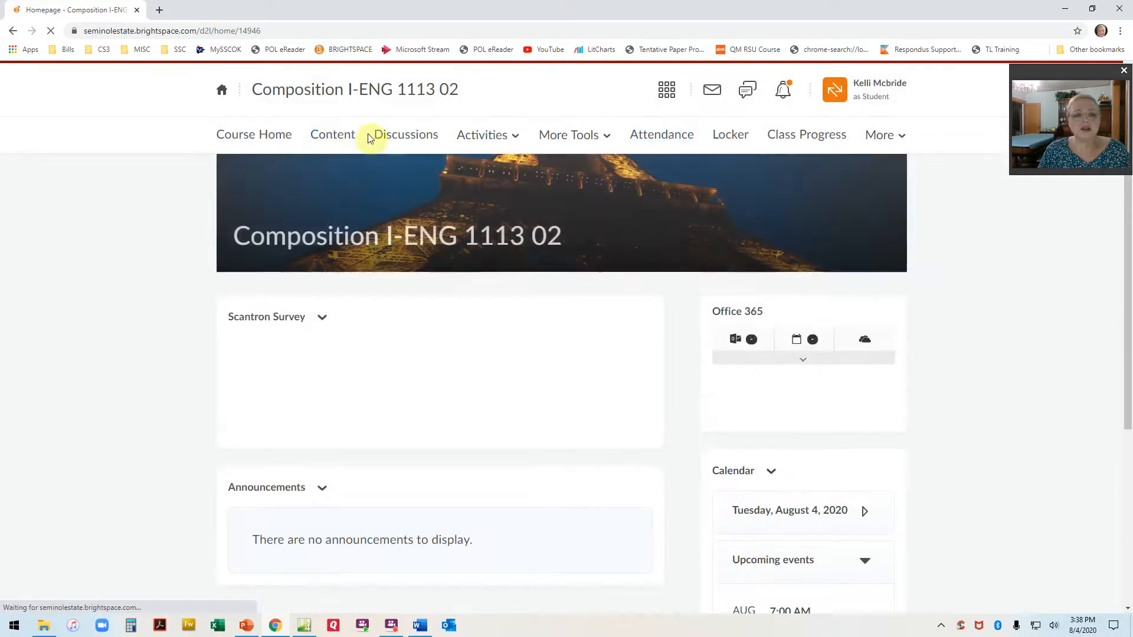
pyautogui.click(335, 135)
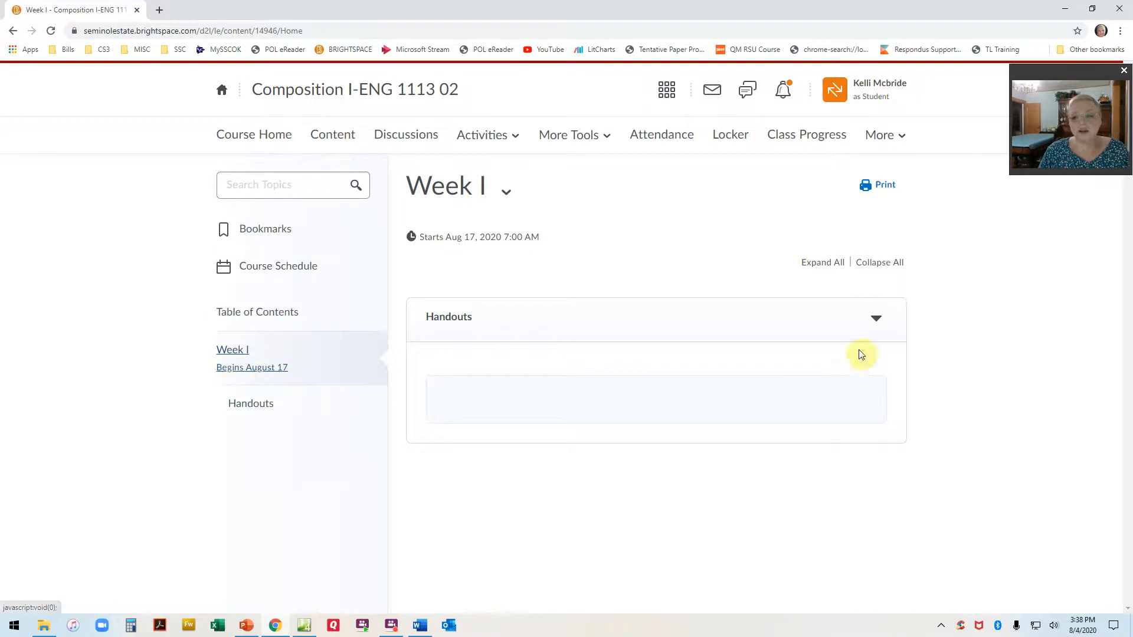
pyautogui.click(875, 320)
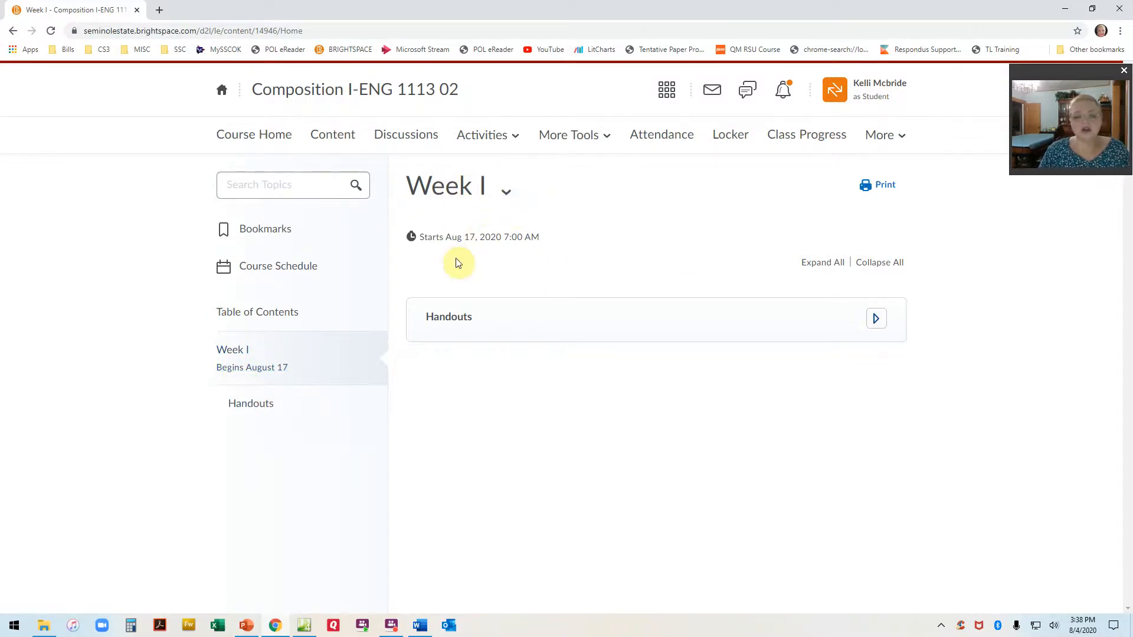
pyautogui.click(272, 412)
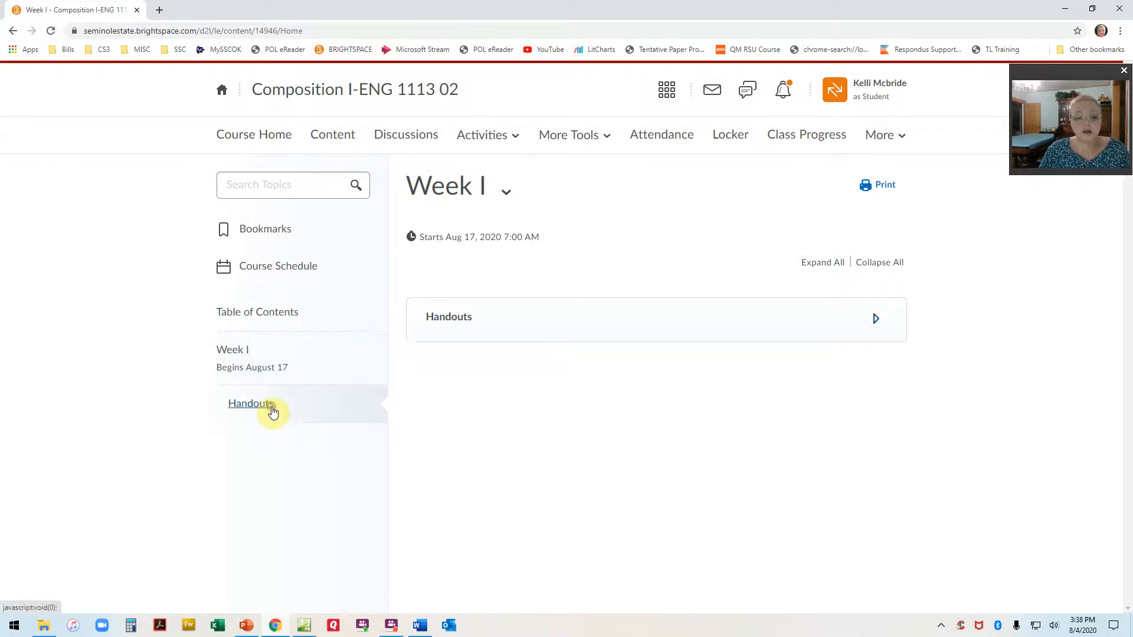
pyautogui.click(884, 102)
pyautogui.click(943, 135)
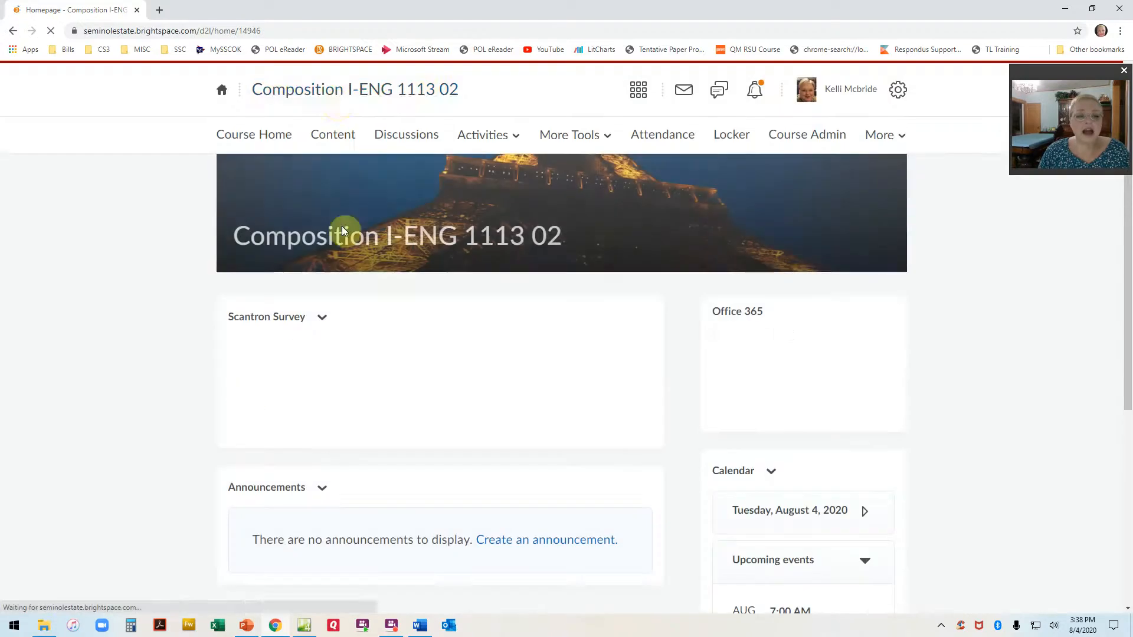
# Set the Handouts sub-module's start date to 8/17/2020 and save the restriction
pyautogui.click(337, 139)
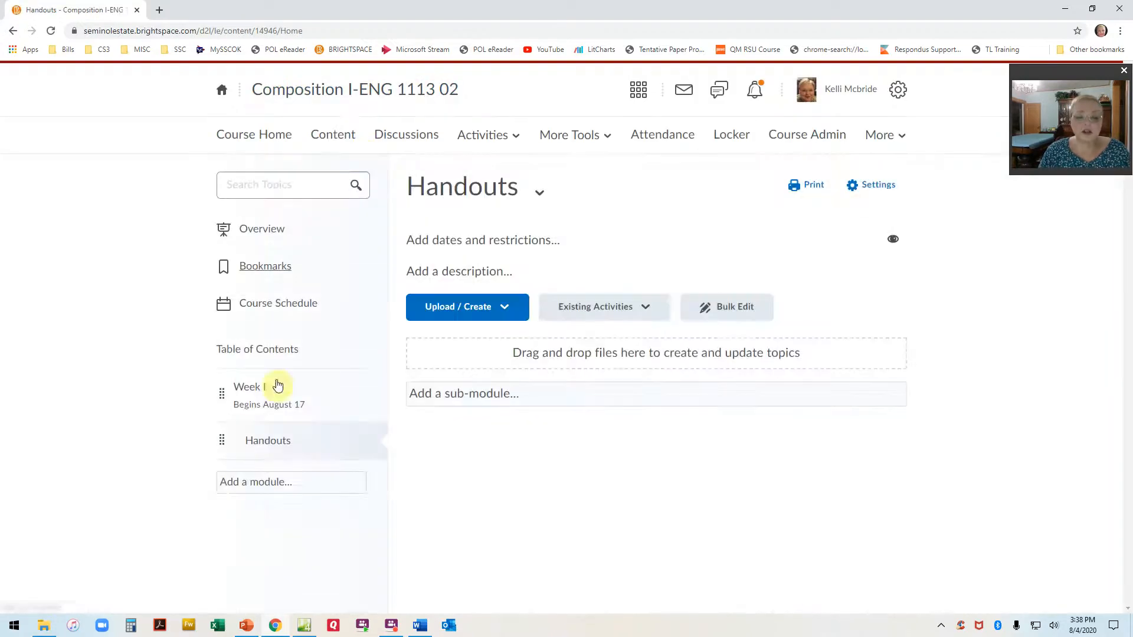
pyautogui.click(291, 444)
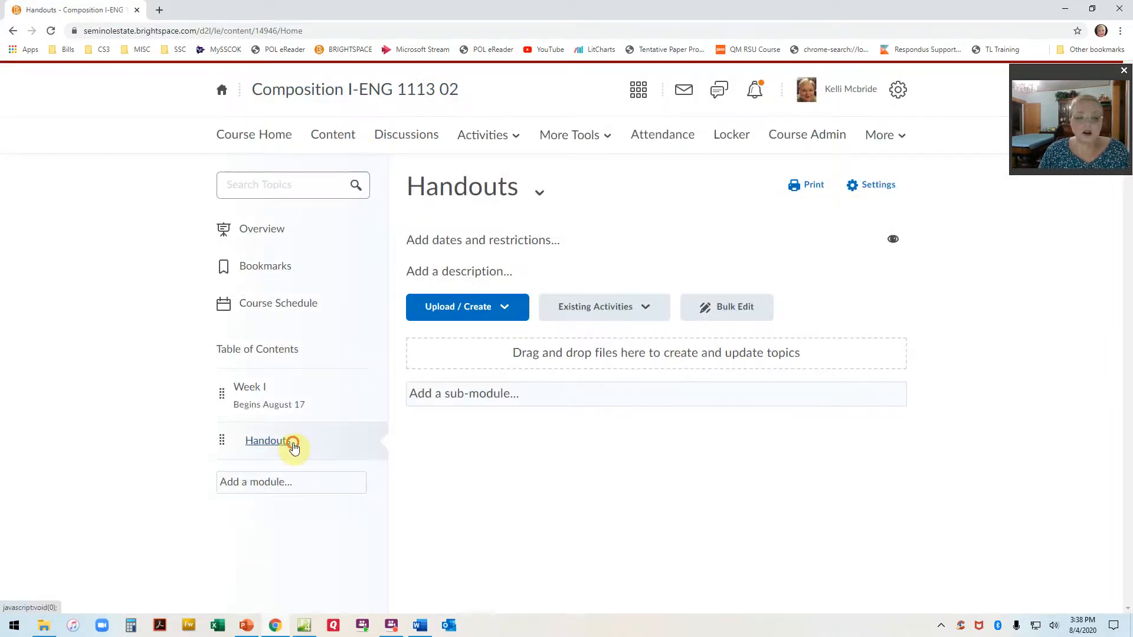
pyautogui.click(530, 242)
pyautogui.click(474, 270)
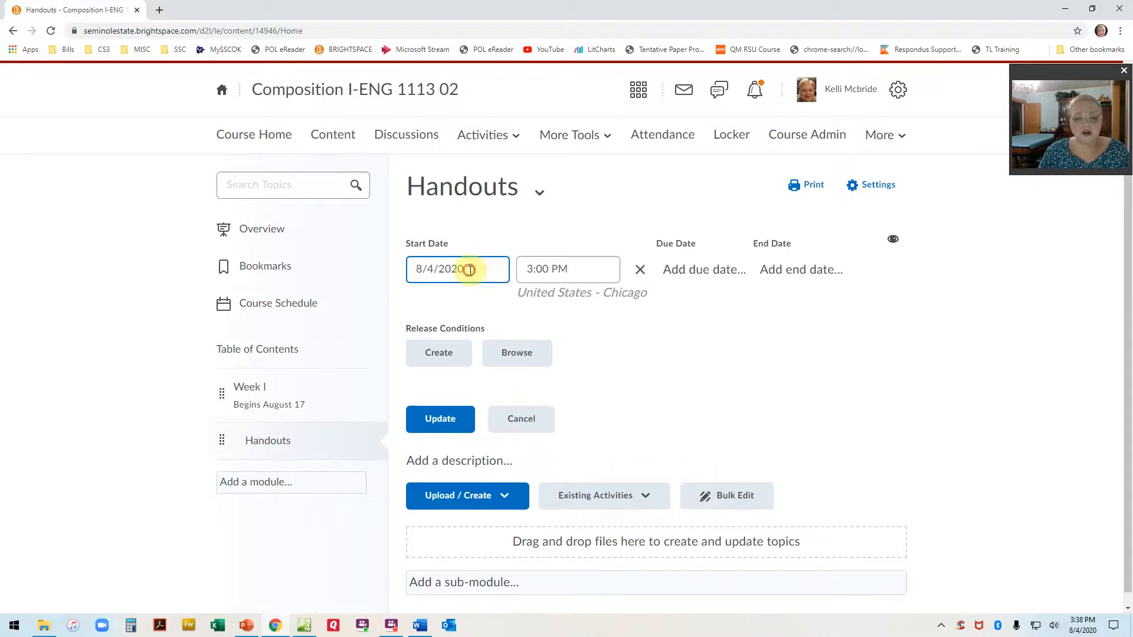
pyautogui.click(457, 472)
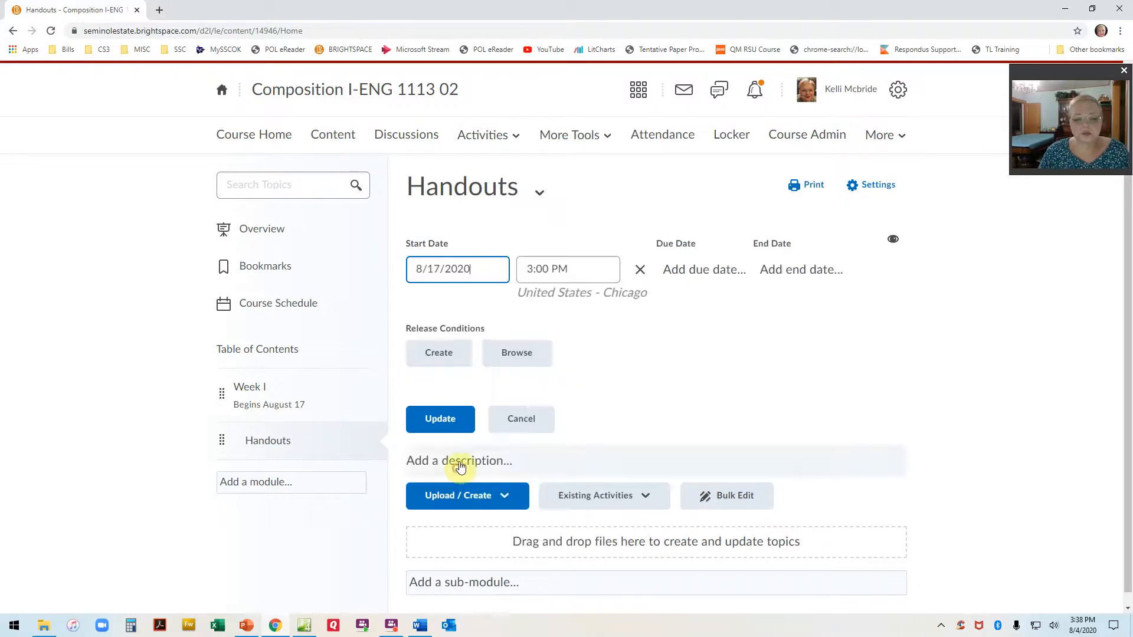
pyautogui.click(440, 416)
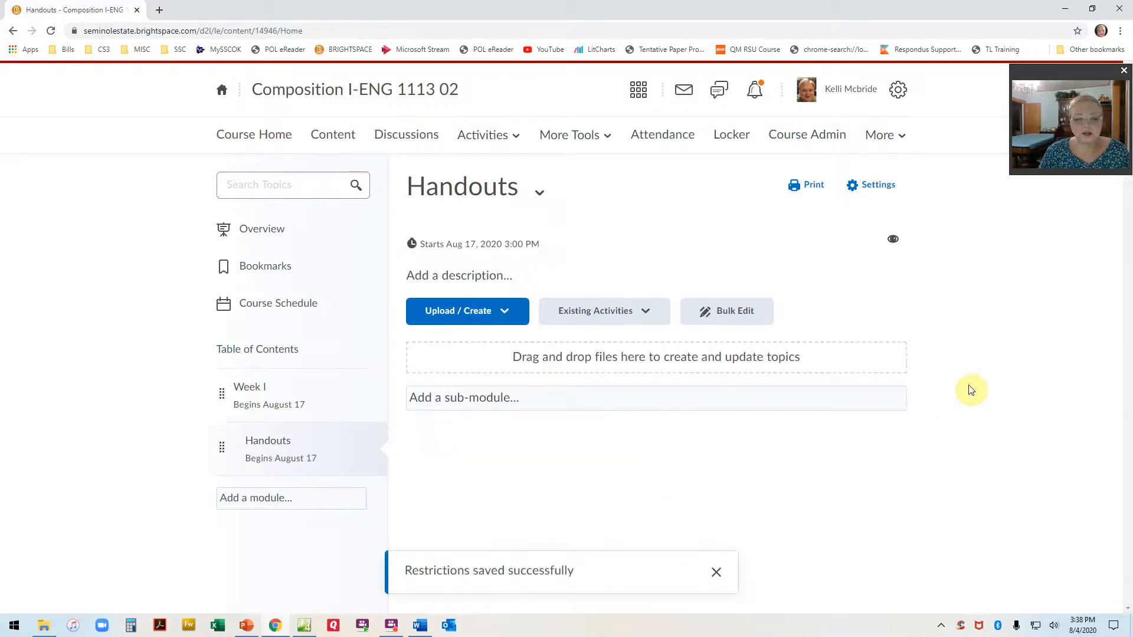
# Preview Week I with the Handouts sub-module expanded as a student to check the start dates, and leave the student view
pyautogui.click(850, 89)
pyautogui.click(834, 142)
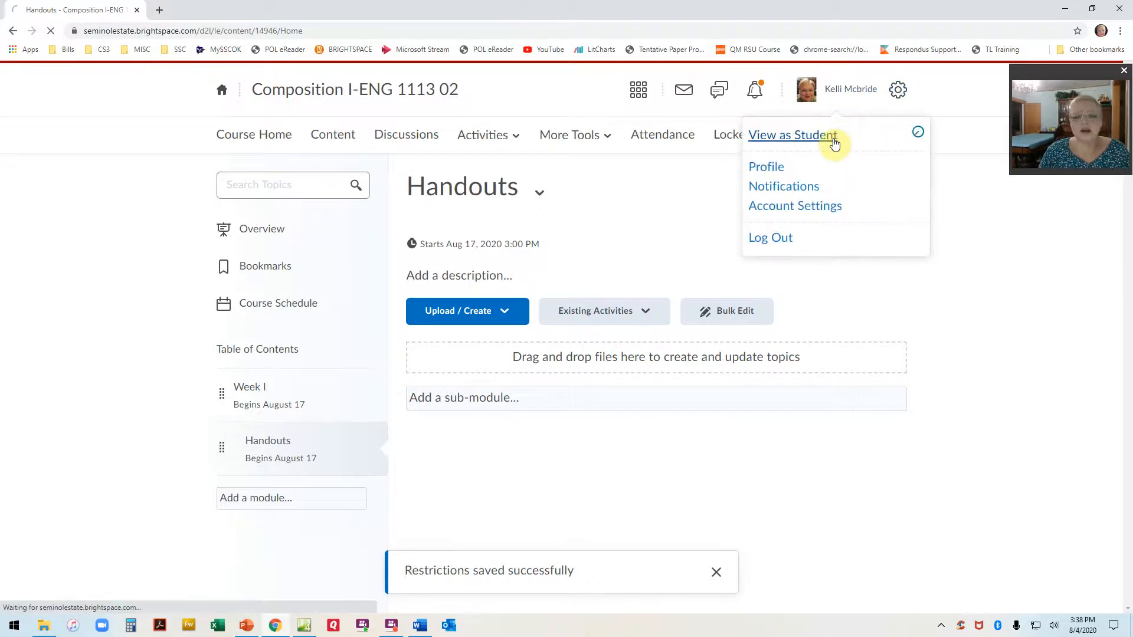
pyautogui.click(343, 136)
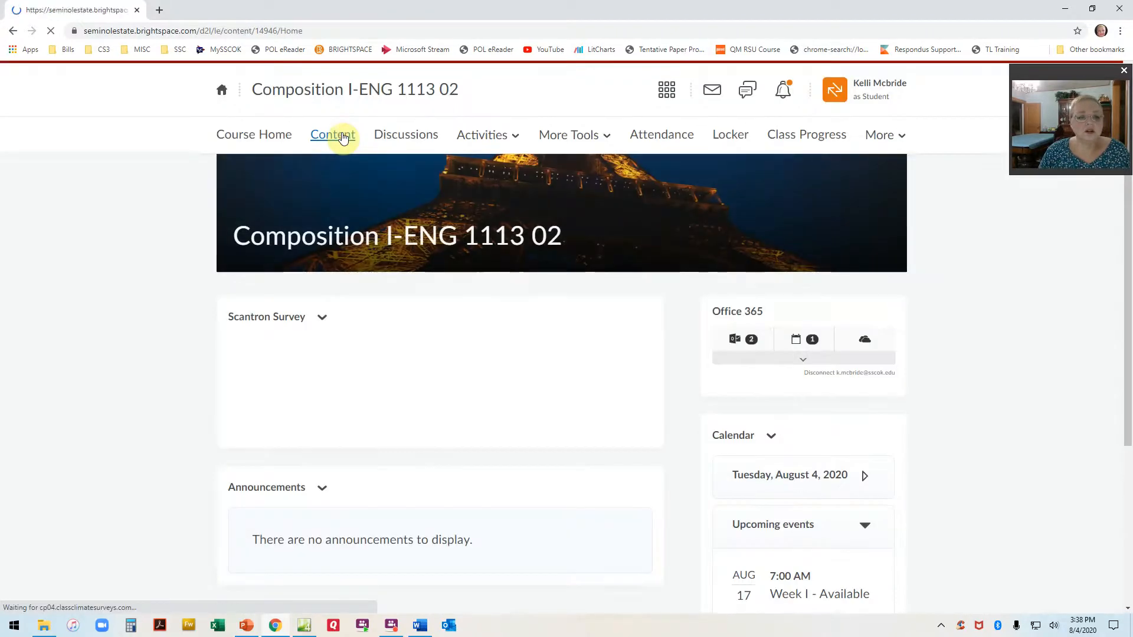
pyautogui.click(253, 359)
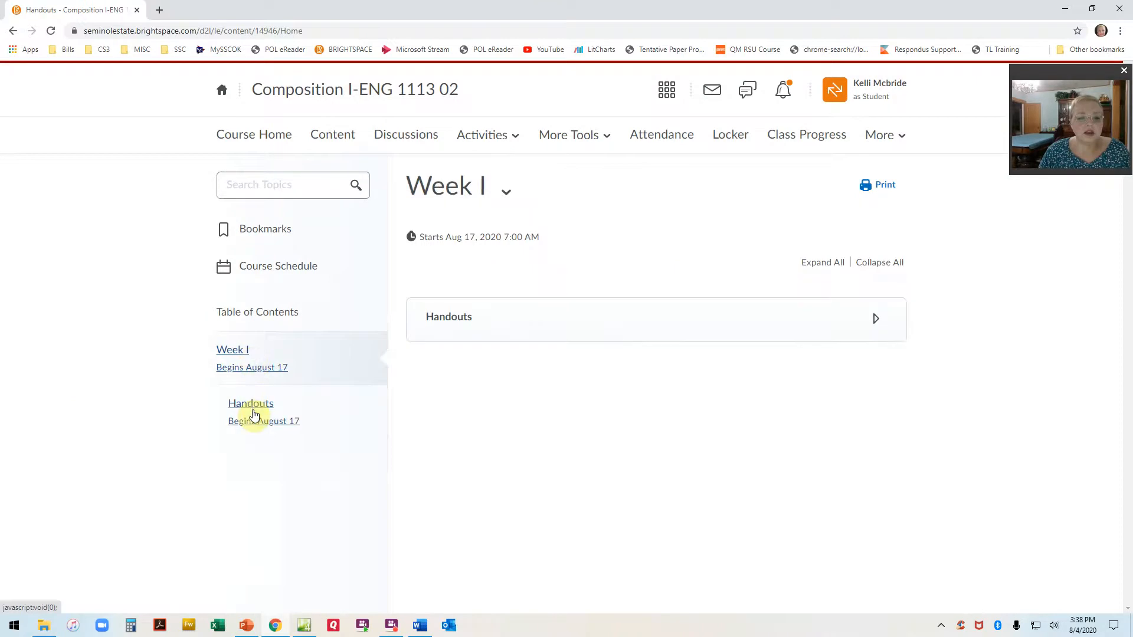
pyautogui.click(254, 407)
pyautogui.click(261, 381)
pyautogui.click(875, 319)
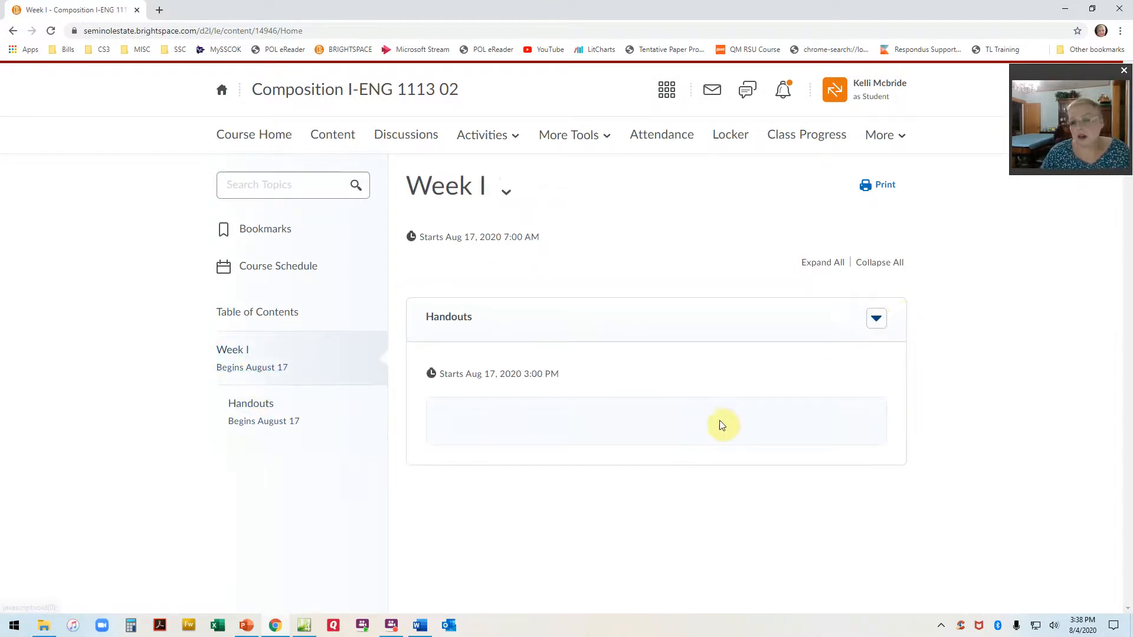
pyautogui.click(873, 93)
pyautogui.click(945, 136)
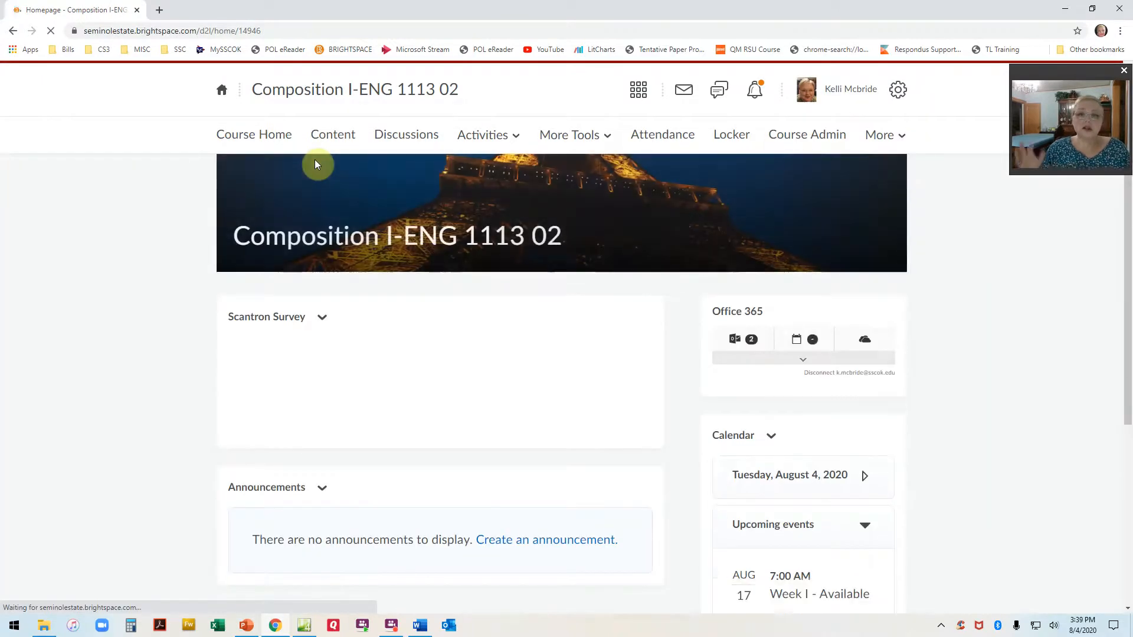
# Check the upcoming calendar events on the course homepage and return to the Week I content
pyautogui.click(331, 139)
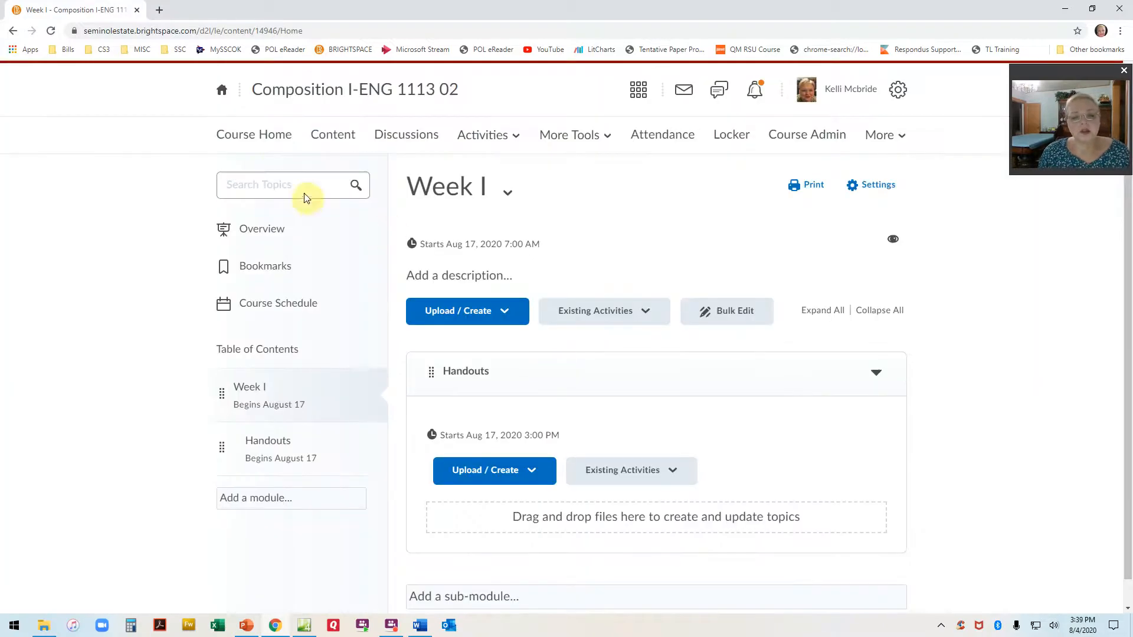
pyautogui.click(243, 135)
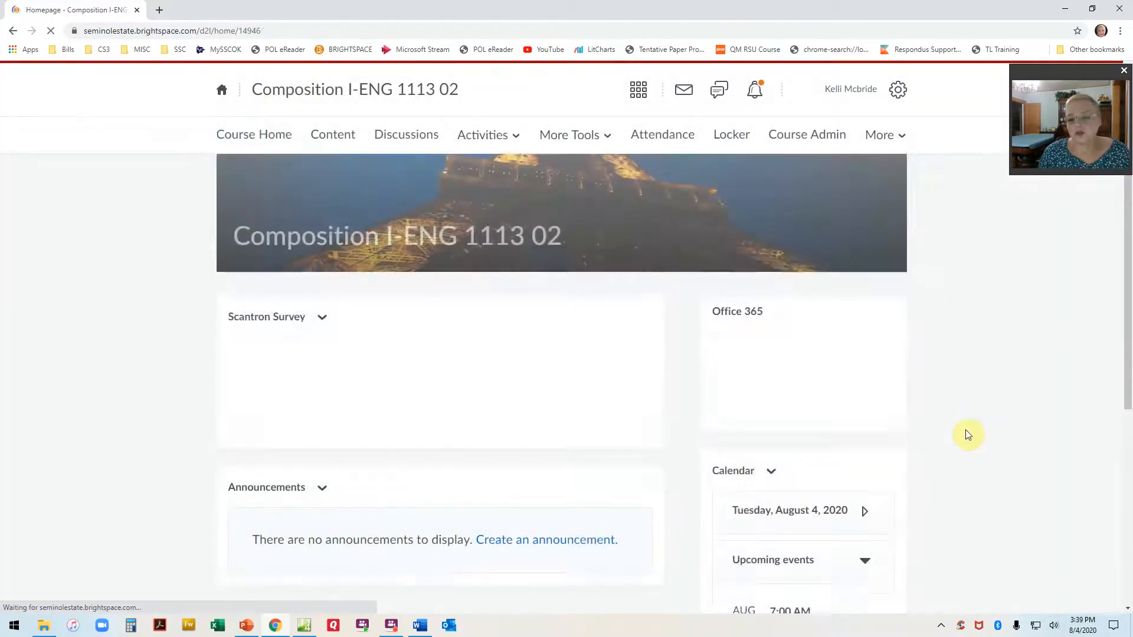
pyautogui.scroll(-3, 968, 437)
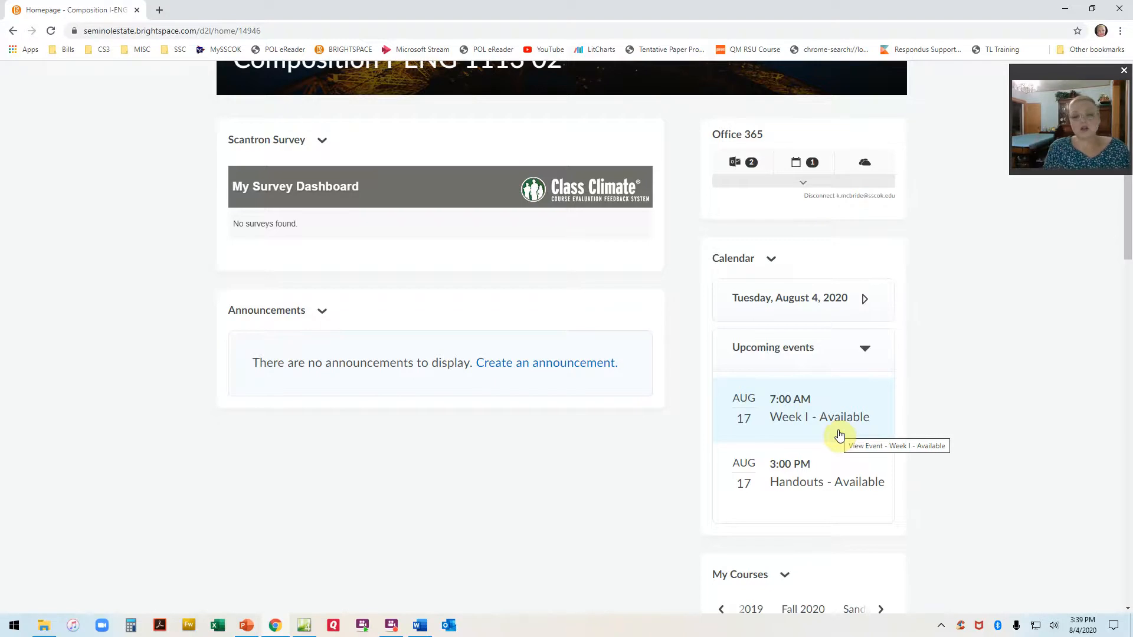
pyautogui.scroll(3, 303, 295)
pyautogui.click(332, 136)
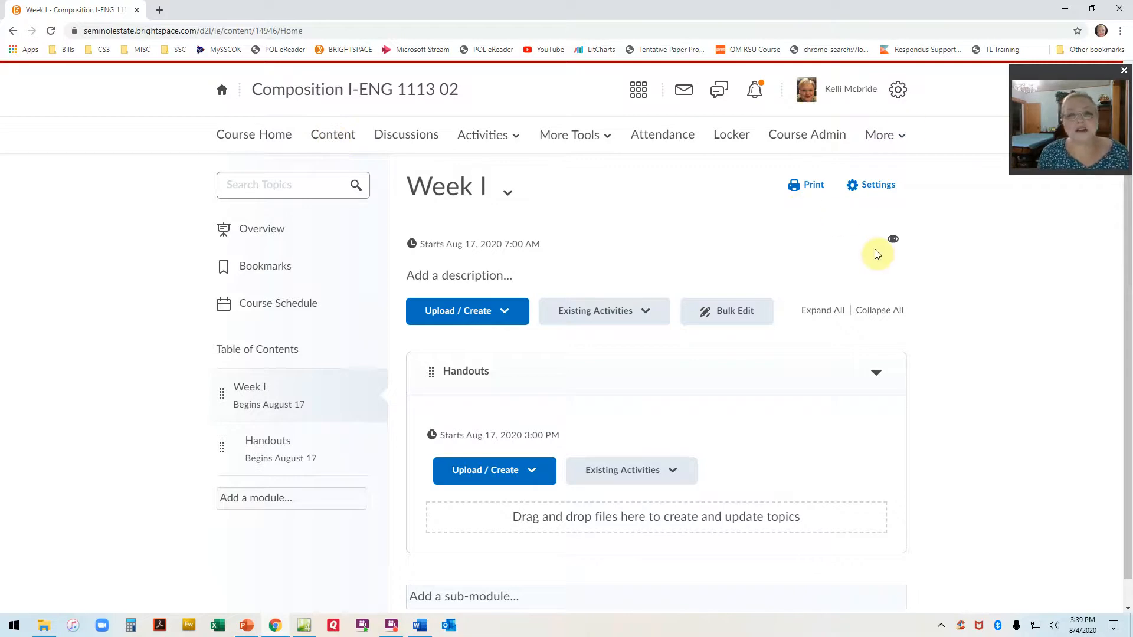
pyautogui.click(444, 245)
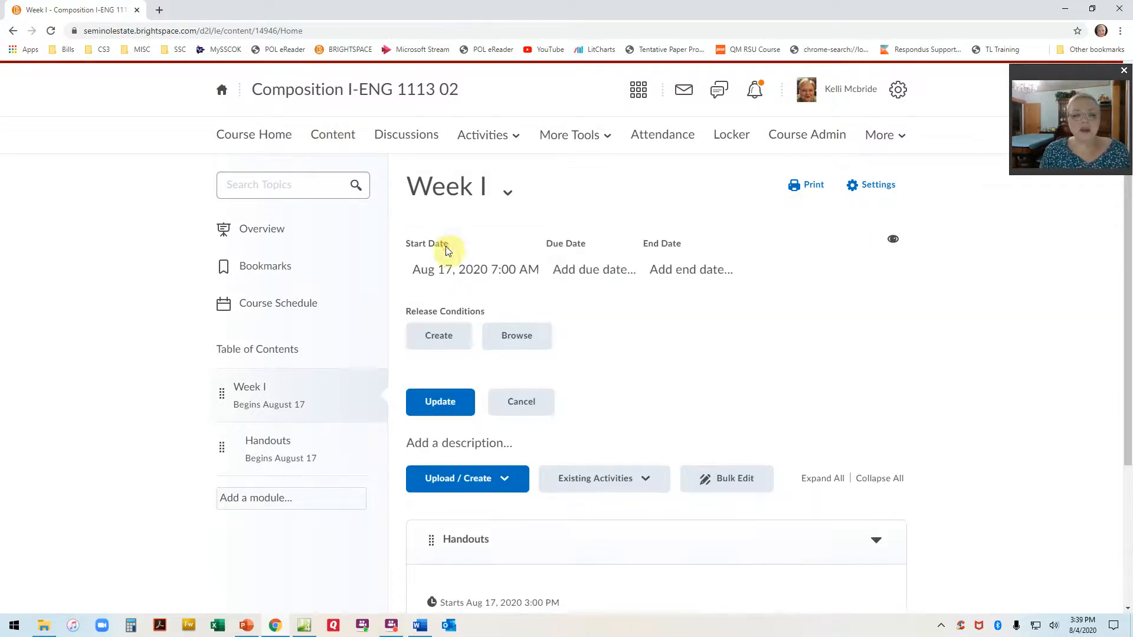
pyautogui.click(586, 269)
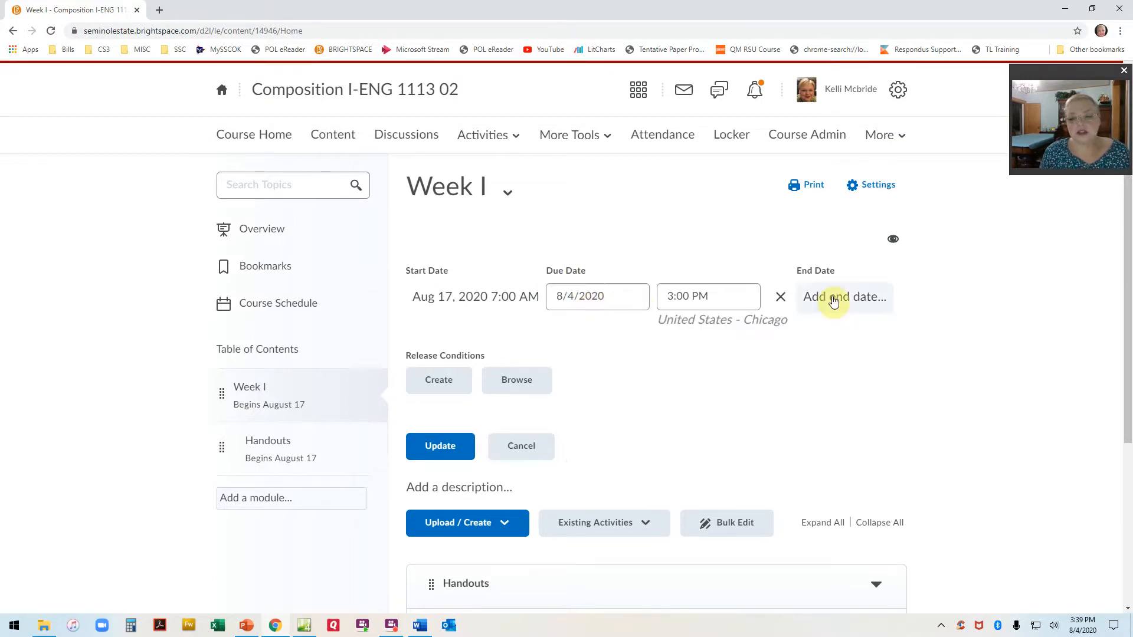
pyautogui.click(780, 297)
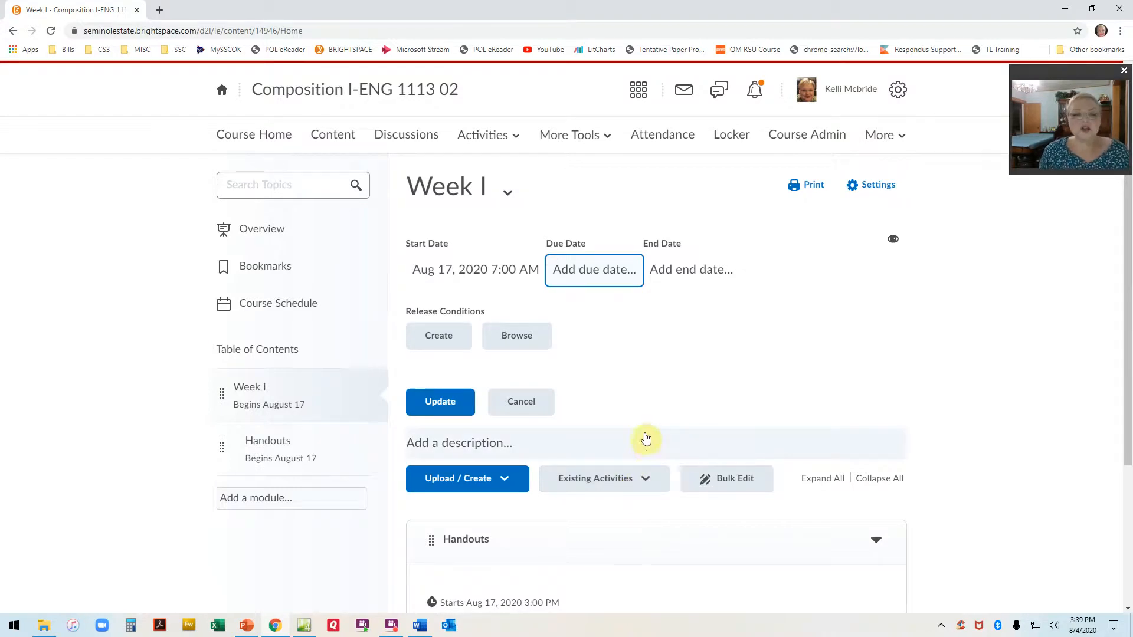
# Add the existing Pre-Test assessment to the Week I module
pyautogui.scroll(-2, 595, 401)
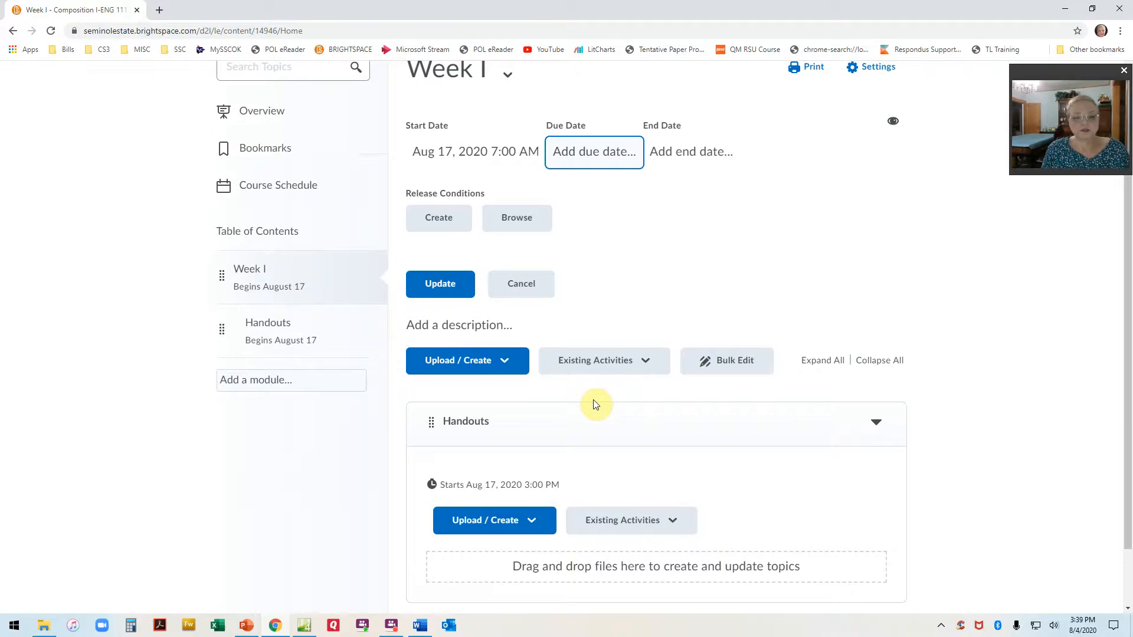
pyautogui.click(602, 361)
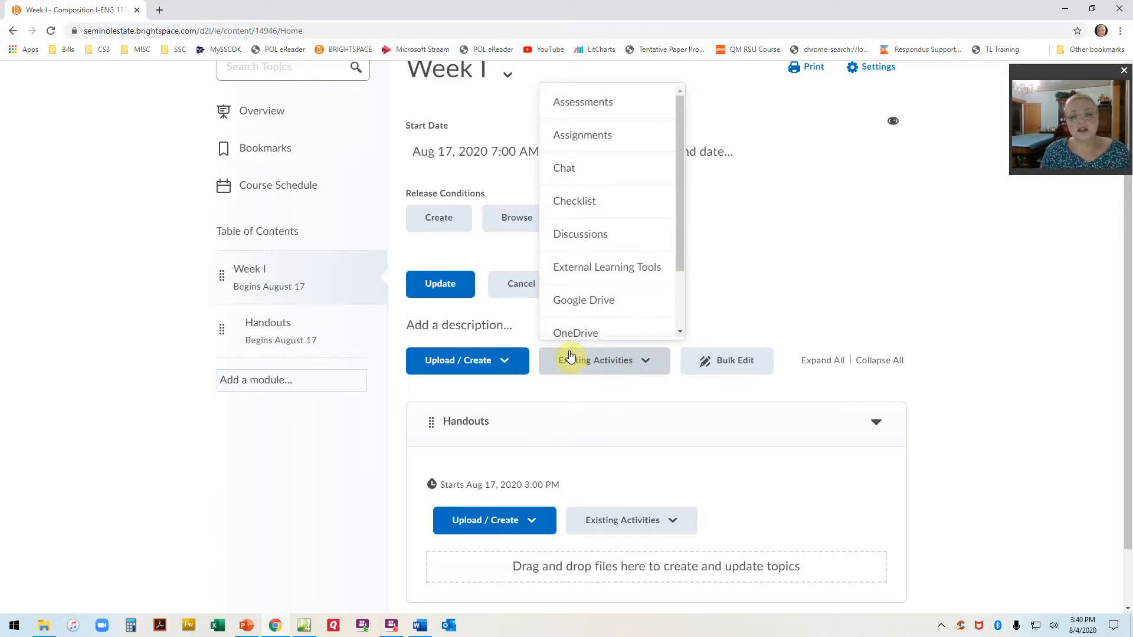
pyautogui.click(598, 113)
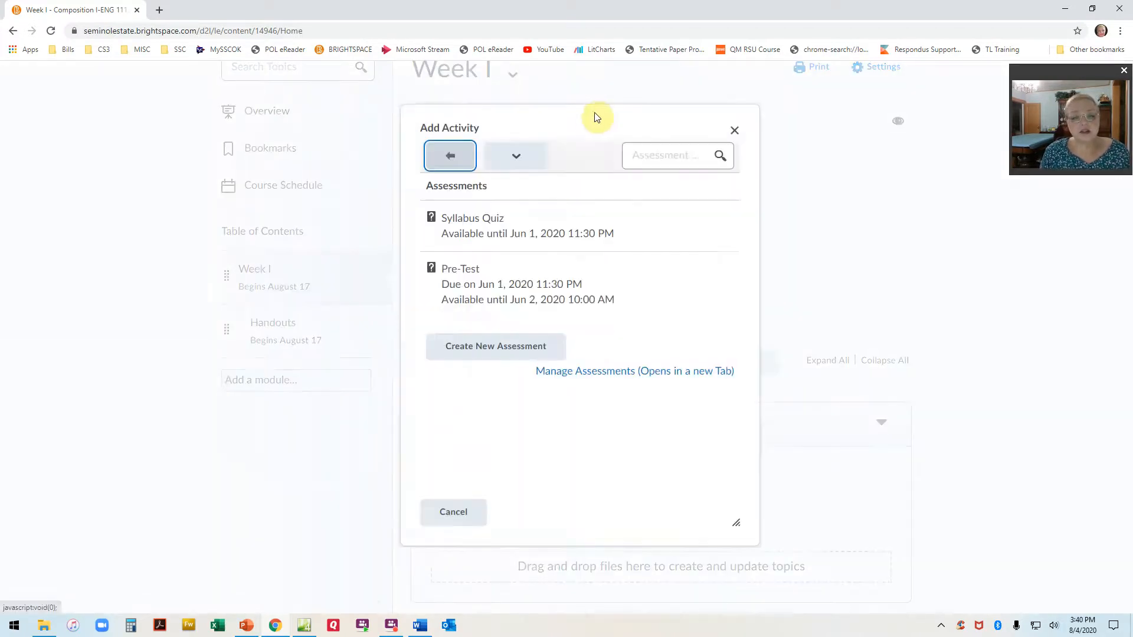
pyautogui.click(461, 293)
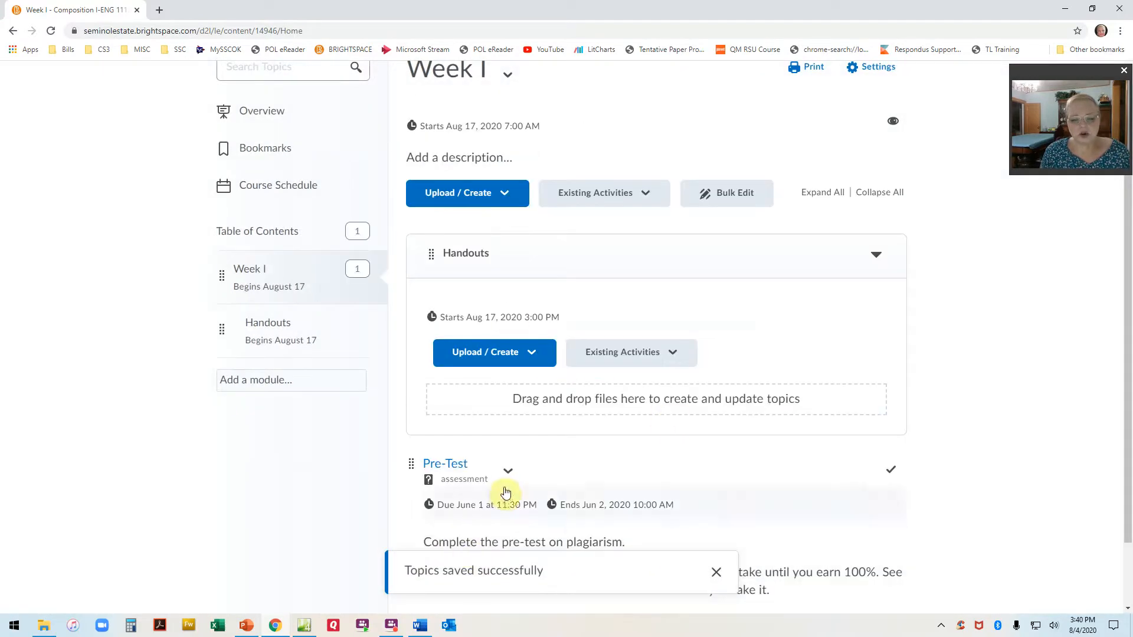
# Delete the Pre-Test topic from the Week I module
pyautogui.click(507, 471)
pyautogui.click(540, 435)
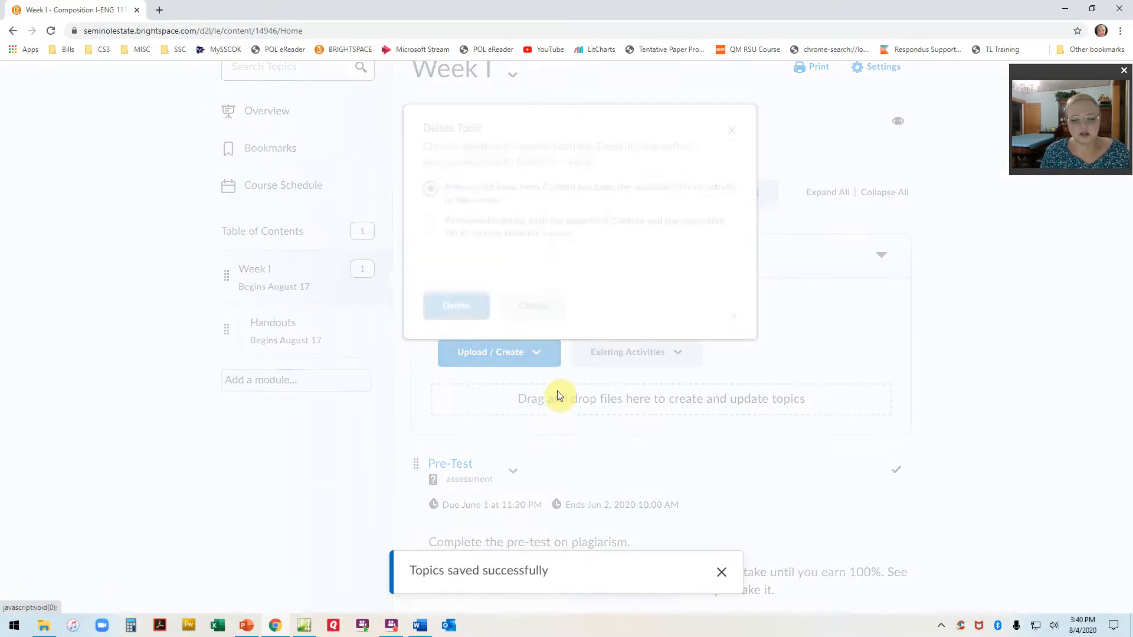
pyautogui.click(441, 307)
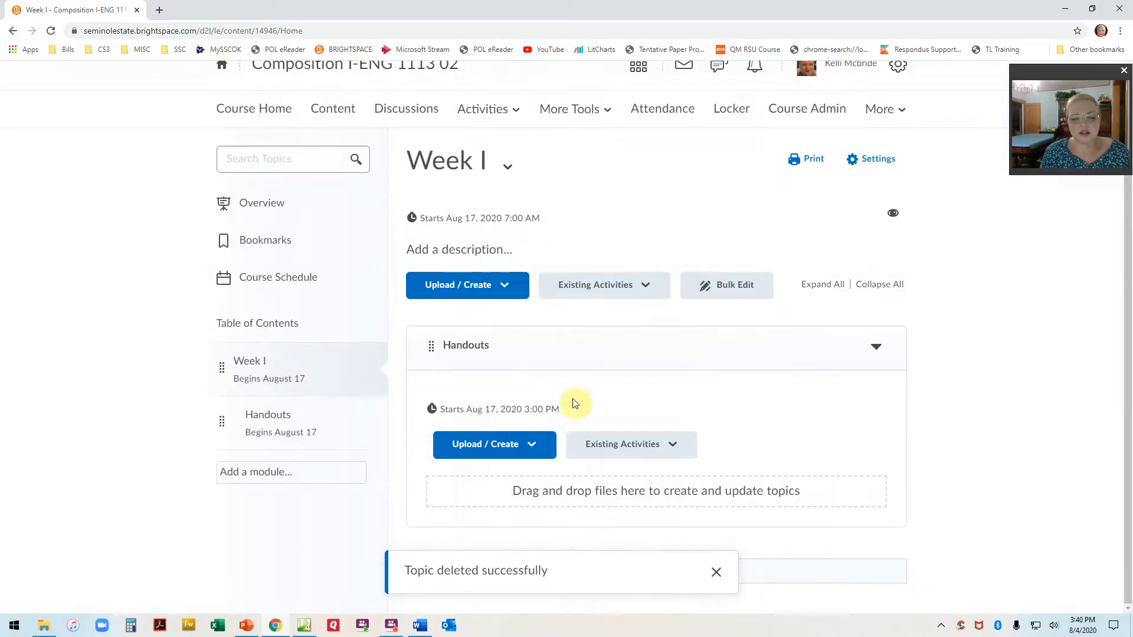
# Add the existing Syllabus Quiz assessment to the Week I module
pyautogui.click(638, 285)
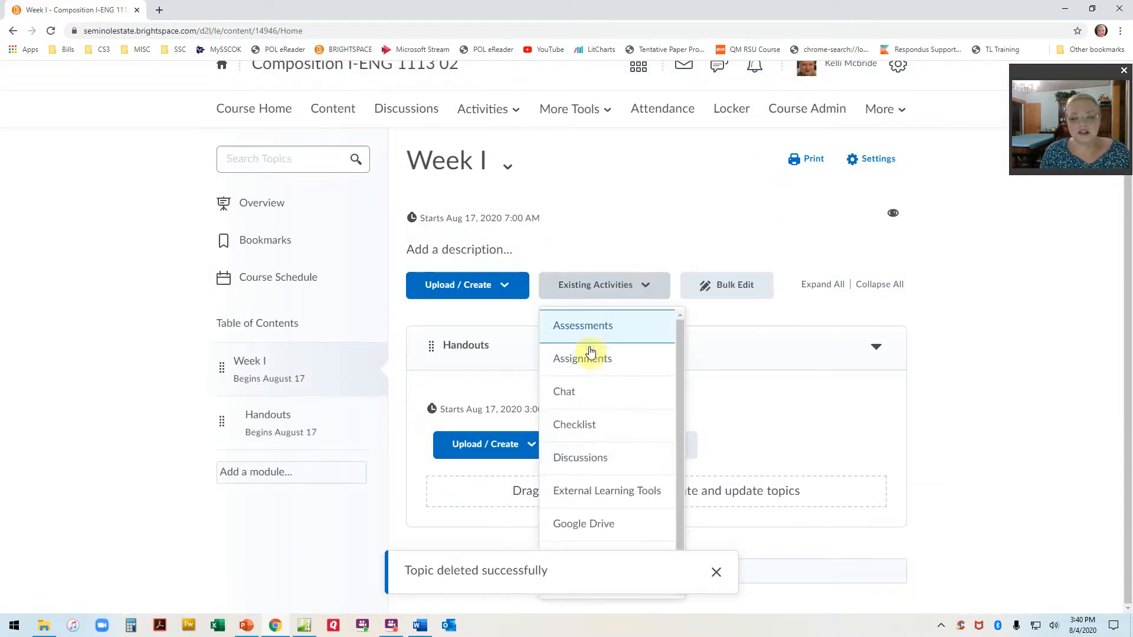
pyautogui.click(592, 330)
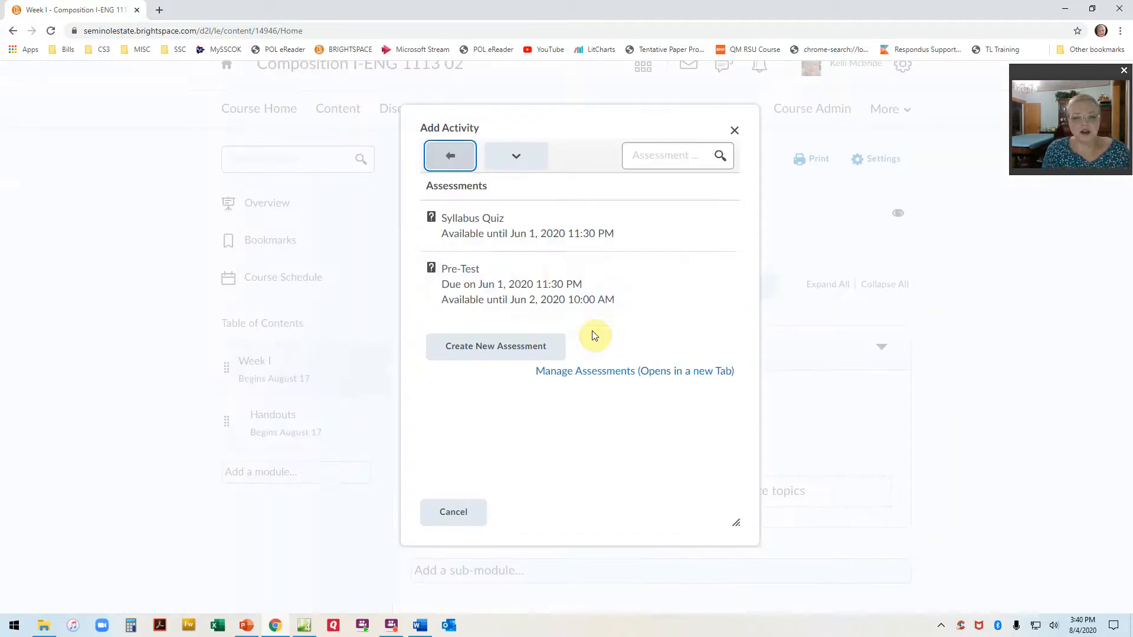
pyautogui.click(489, 218)
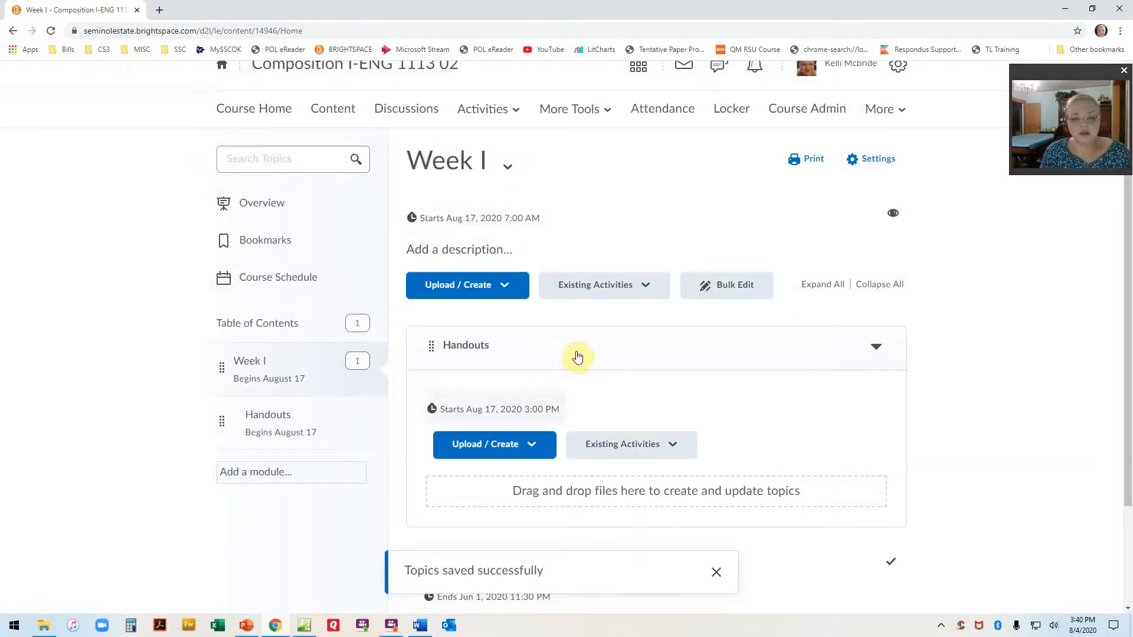
# Clear the Syllabus Quiz's end date and set its start date to 8/17/2020
pyautogui.scroll(-2, 561, 340)
pyautogui.click(515, 435)
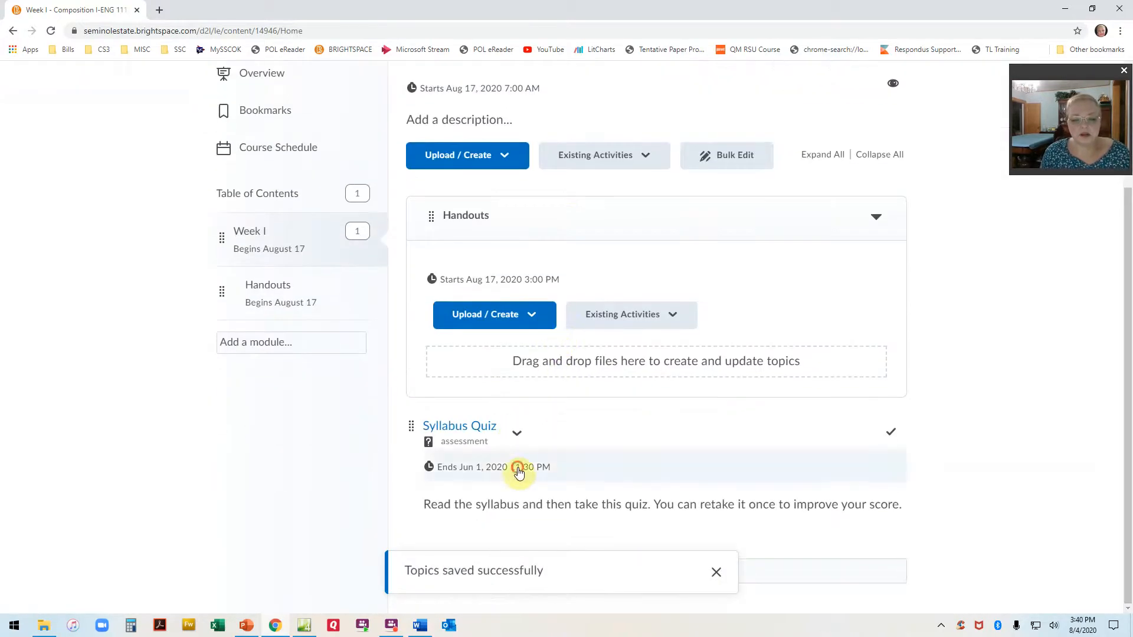
pyautogui.click(673, 497)
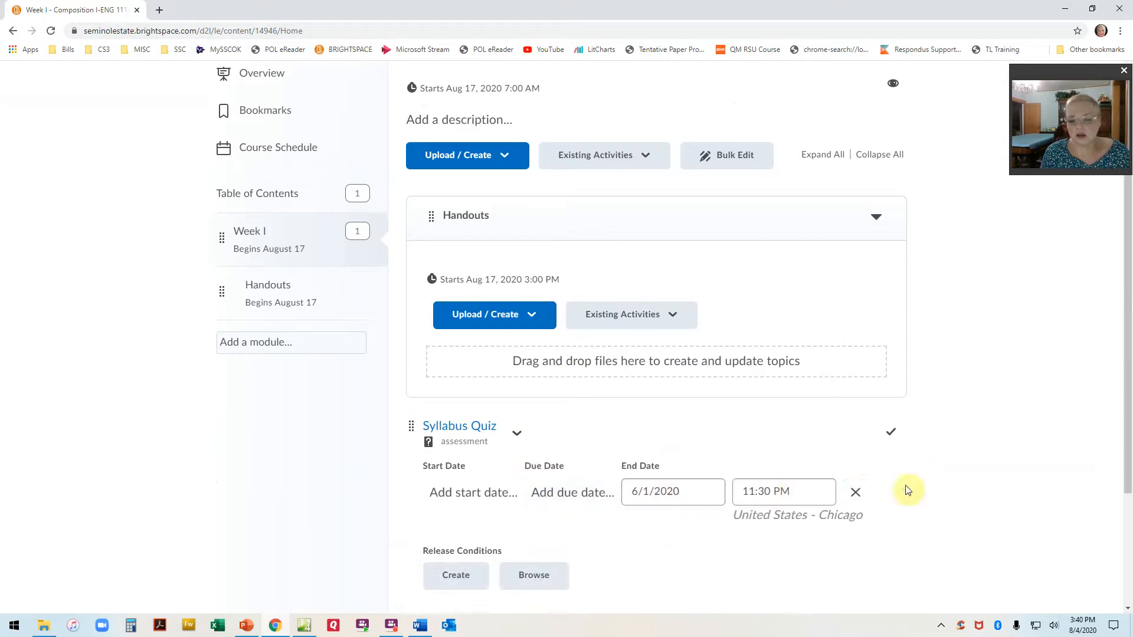
pyautogui.click(856, 494)
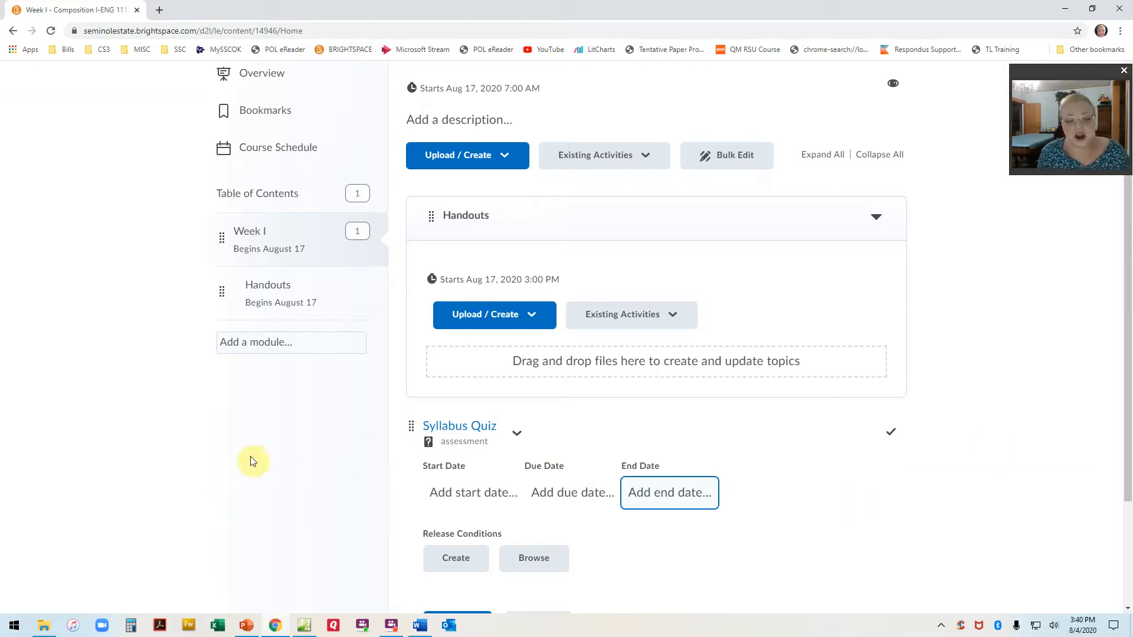
pyautogui.click(481, 493)
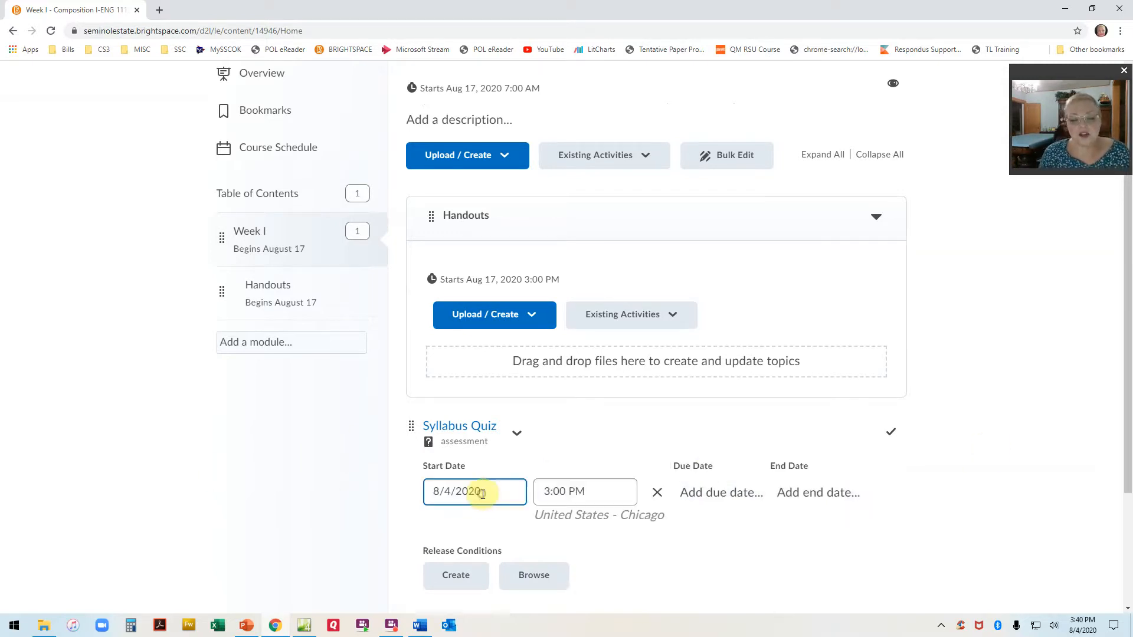
pyautogui.click(483, 493)
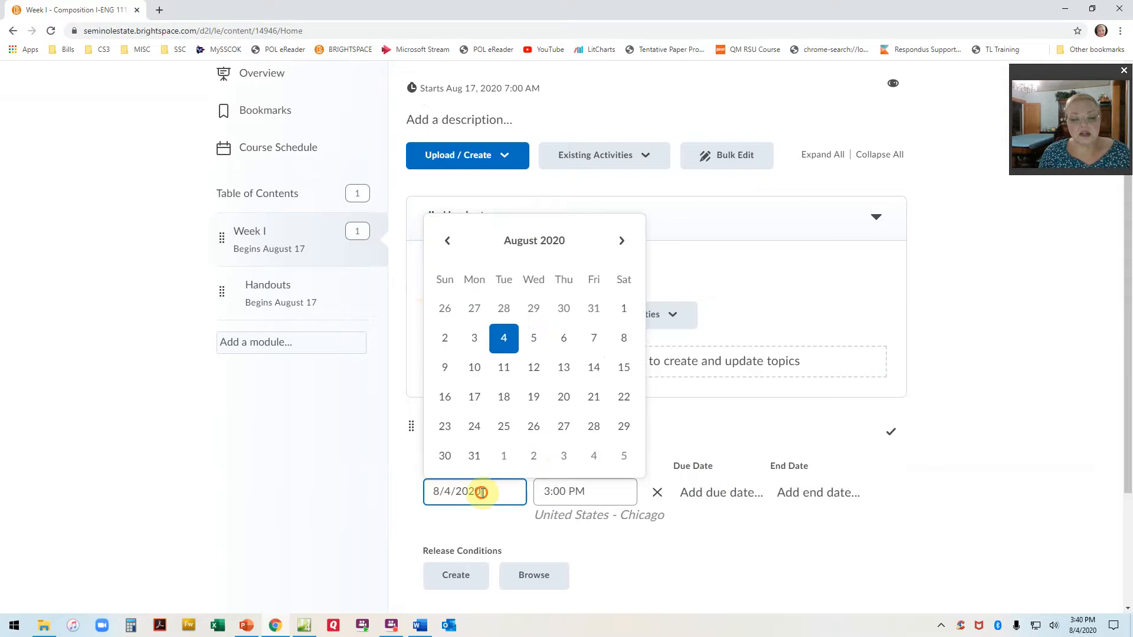
pyautogui.click(472, 396)
# Add a due date of 8/24/2020 to the Syllabus Quiz
pyautogui.click(710, 496)
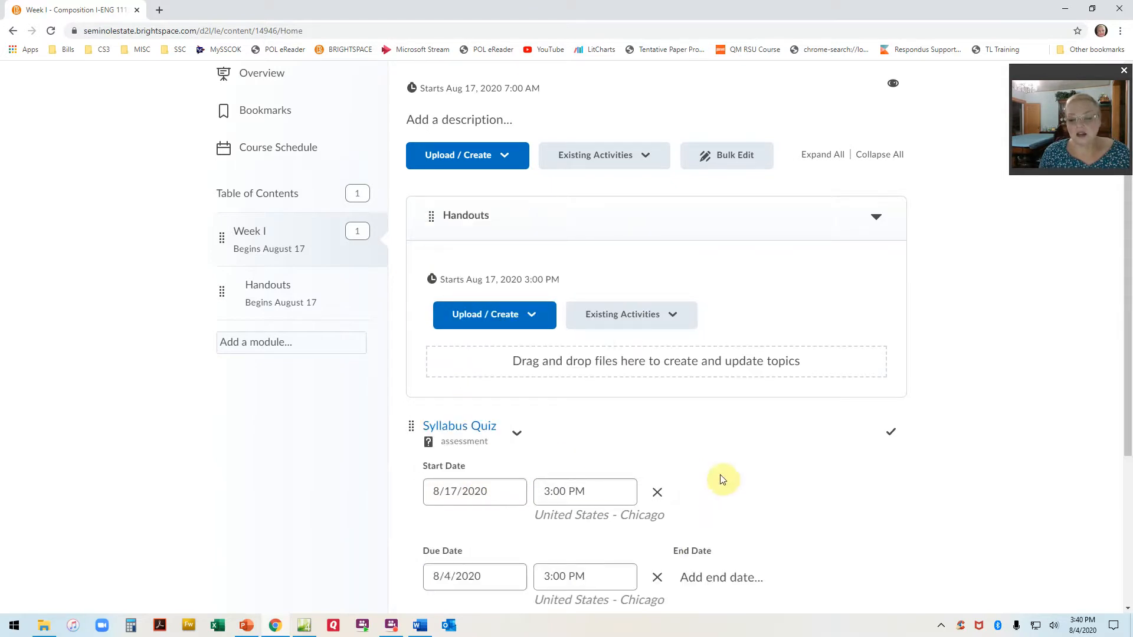
pyautogui.scroll(-3, 397, 372)
pyautogui.click(463, 399)
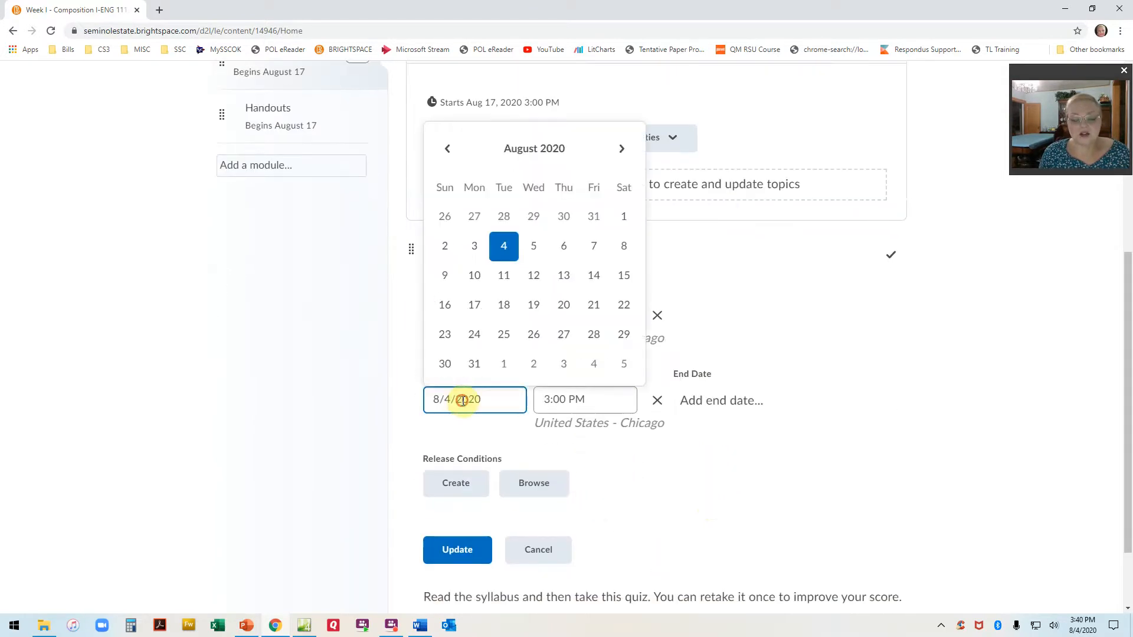
pyautogui.click(472, 337)
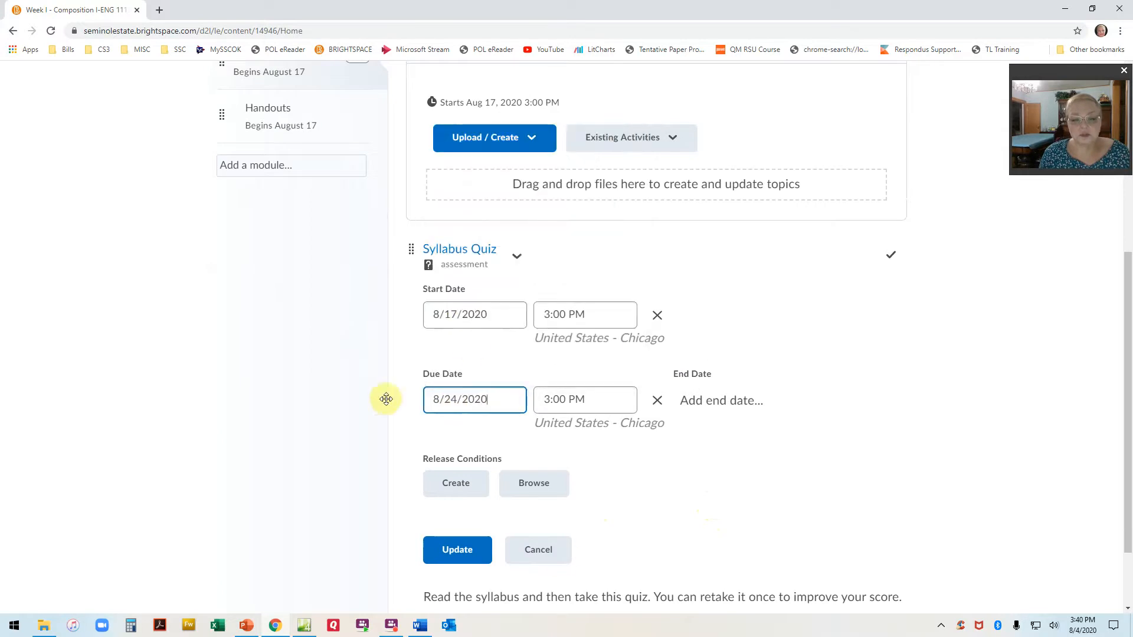
# Add an end date to the Syllabus Quiz and set it to 8/25/2020
pyautogui.click(709, 403)
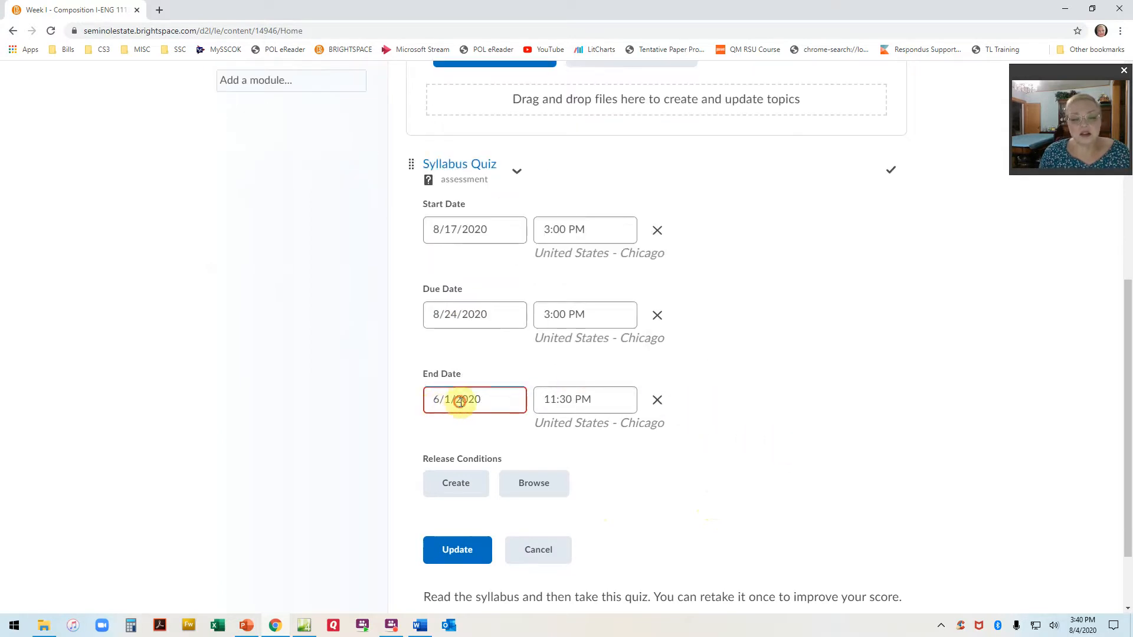
pyautogui.click(459, 395)
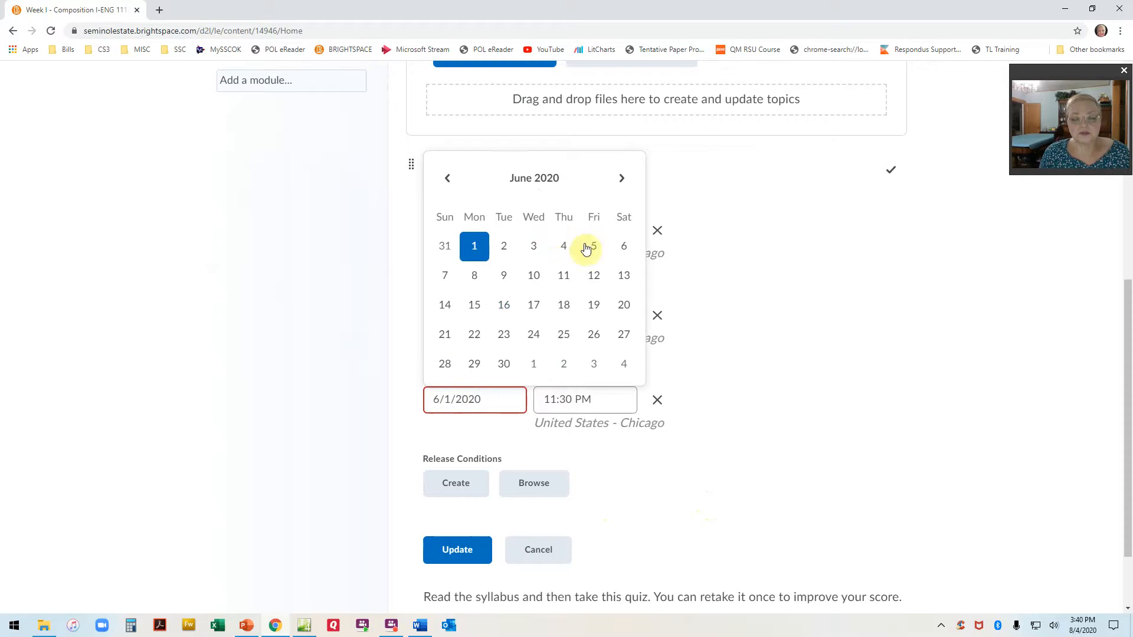
pyautogui.click(623, 179)
pyautogui.click(623, 179)
pyautogui.click(623, 178)
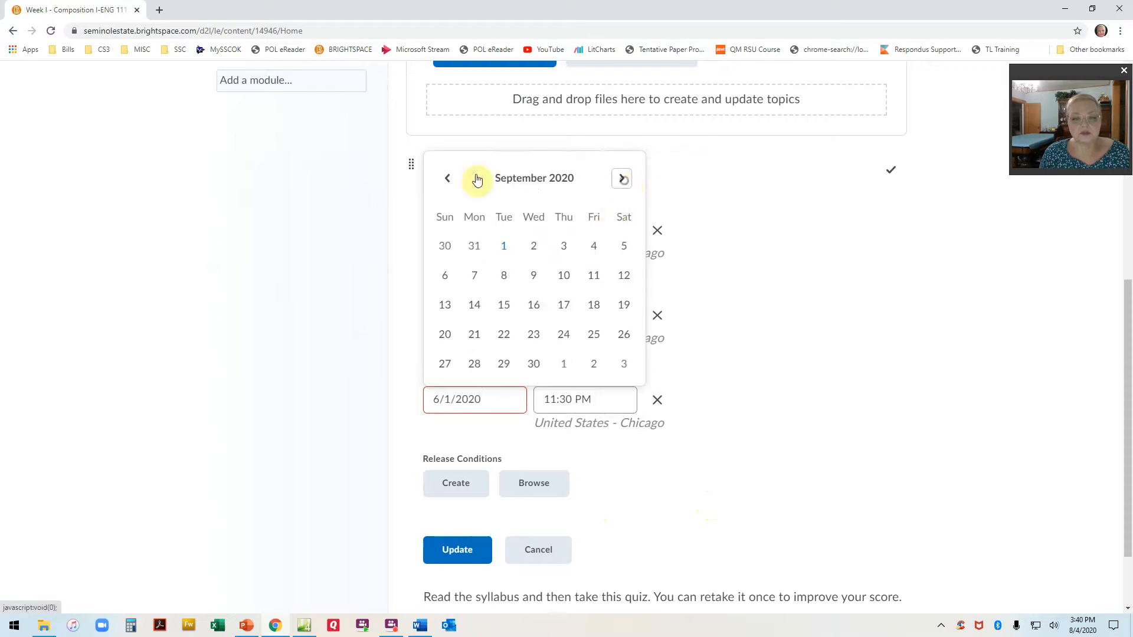
pyautogui.click(447, 180)
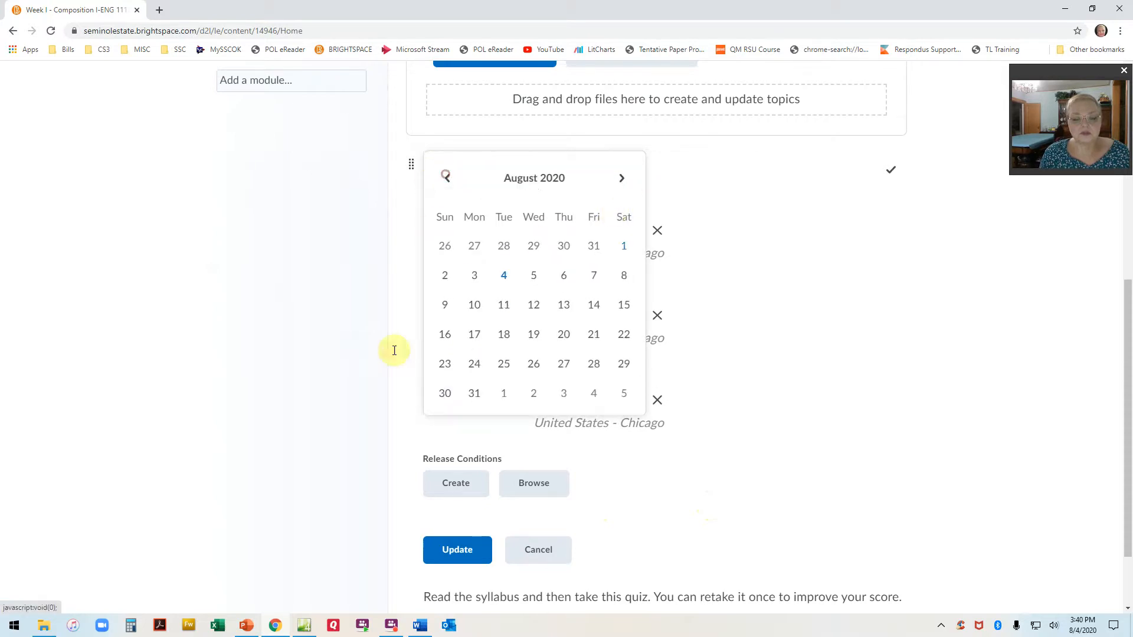
pyautogui.click(509, 366)
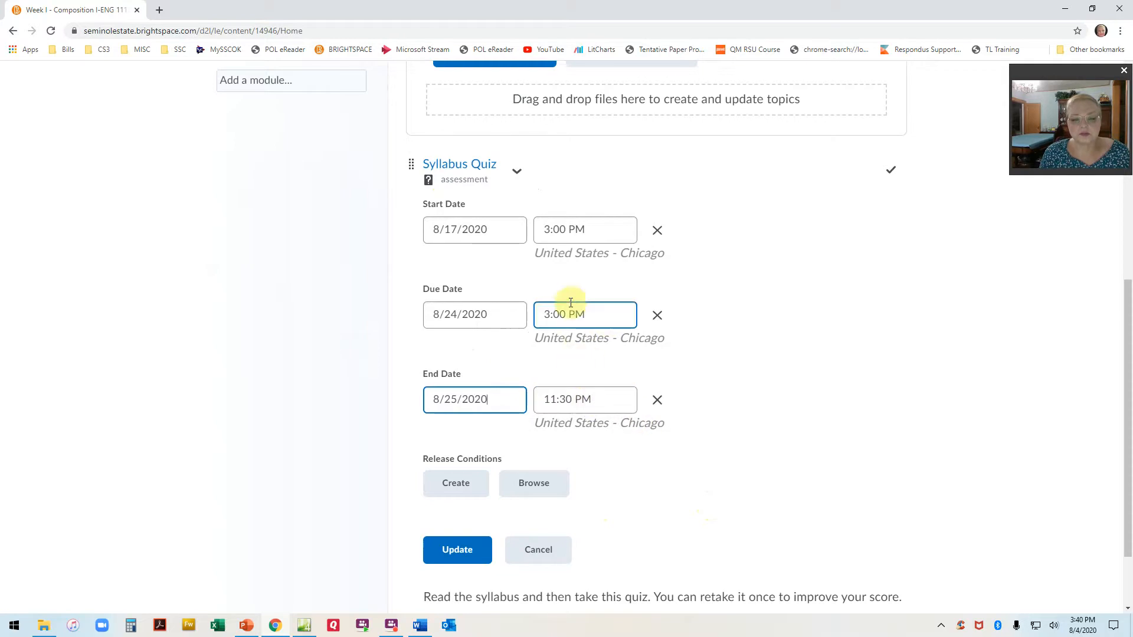
# Set both the due time and the start time of the Syllabus Quiz to 11:30 PM
pyautogui.click(581, 316)
pyautogui.scroll(-5, 584, 379)
pyautogui.click(566, 408)
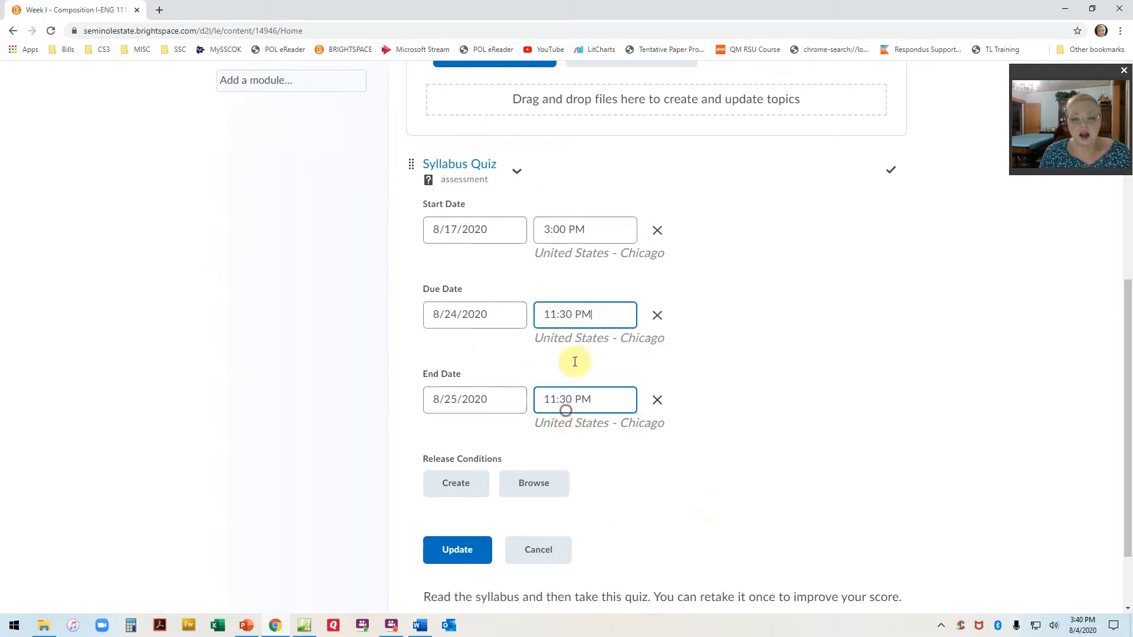
pyautogui.click(583, 235)
pyautogui.scroll(-10, 587, 229)
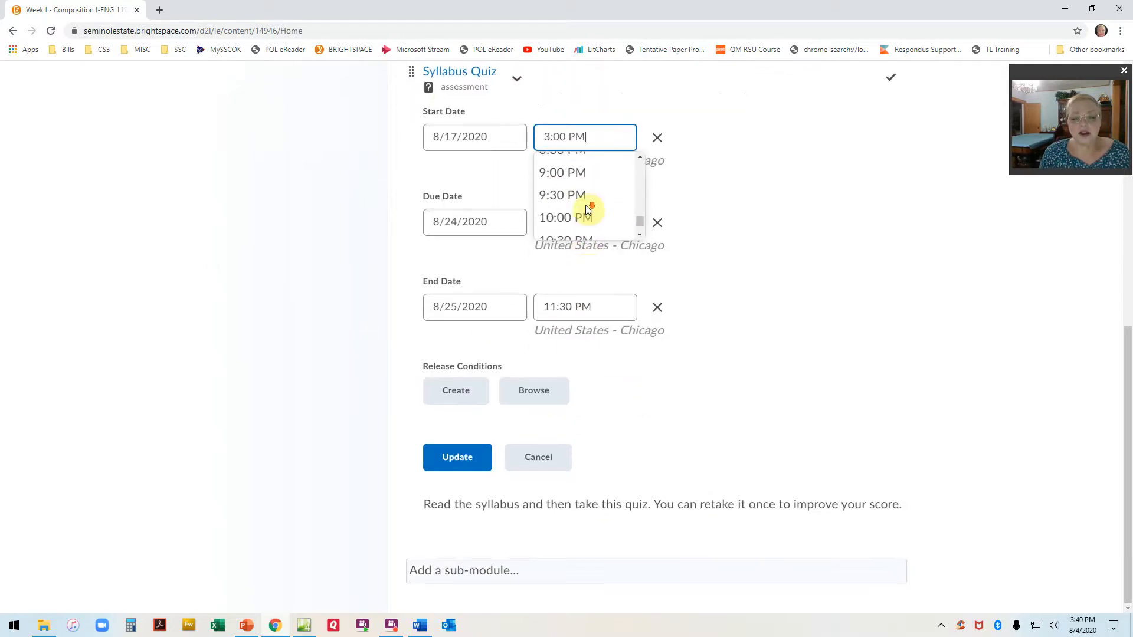
pyautogui.click(581, 228)
# Set the Syllabus Quiz's end time to 12:00 PM and save its date restrictions
pyautogui.scroll(1, 649, 372)
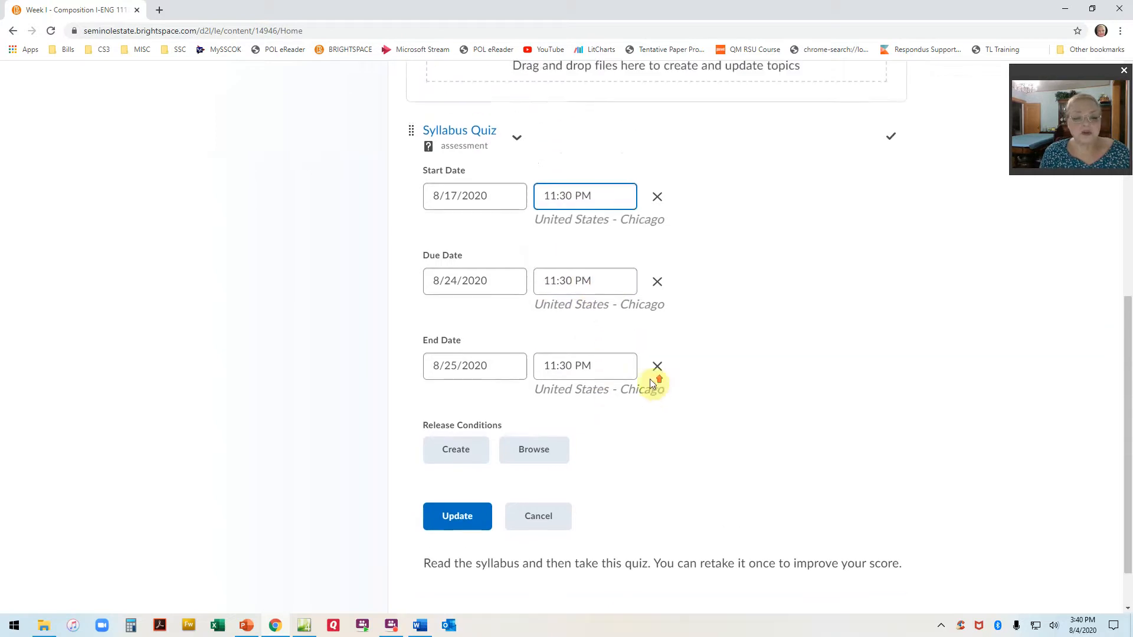
pyautogui.click(589, 373)
pyautogui.scroll(2, 578, 459)
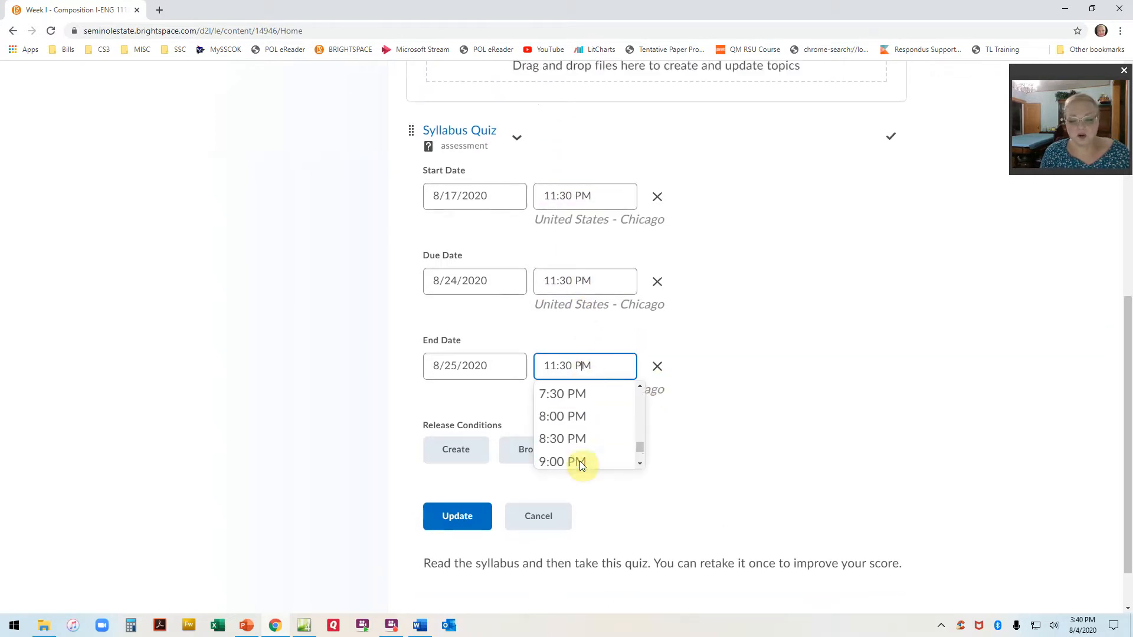
pyautogui.scroll(-1, 583, 444)
pyautogui.scroll(-1, 583, 444)
pyautogui.scroll(6, 583, 443)
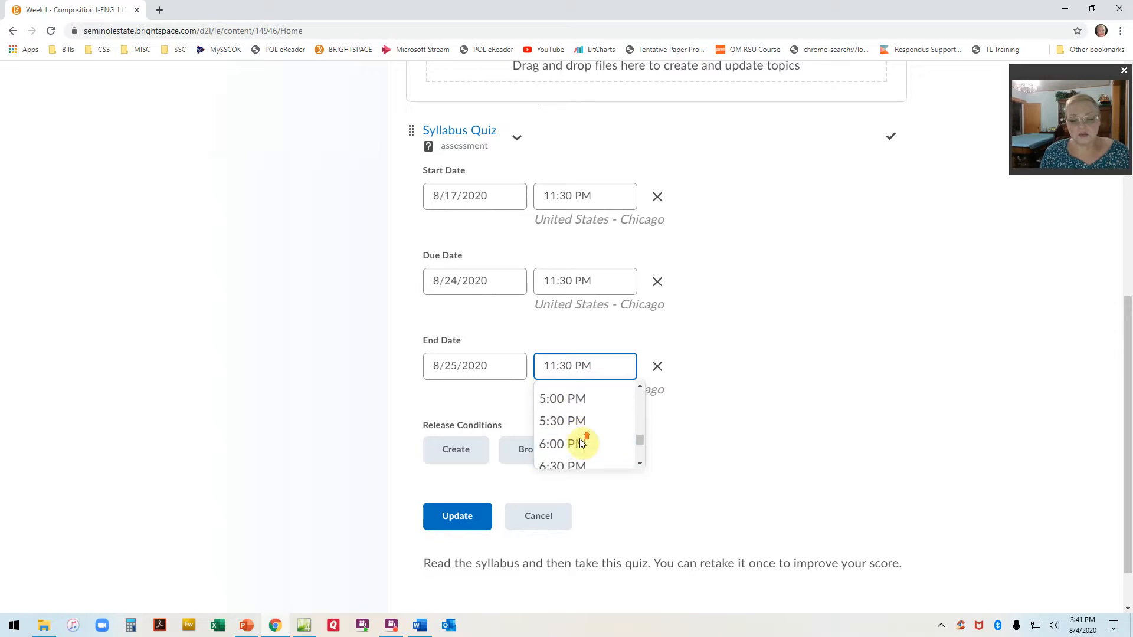
pyautogui.scroll(3, 585, 442)
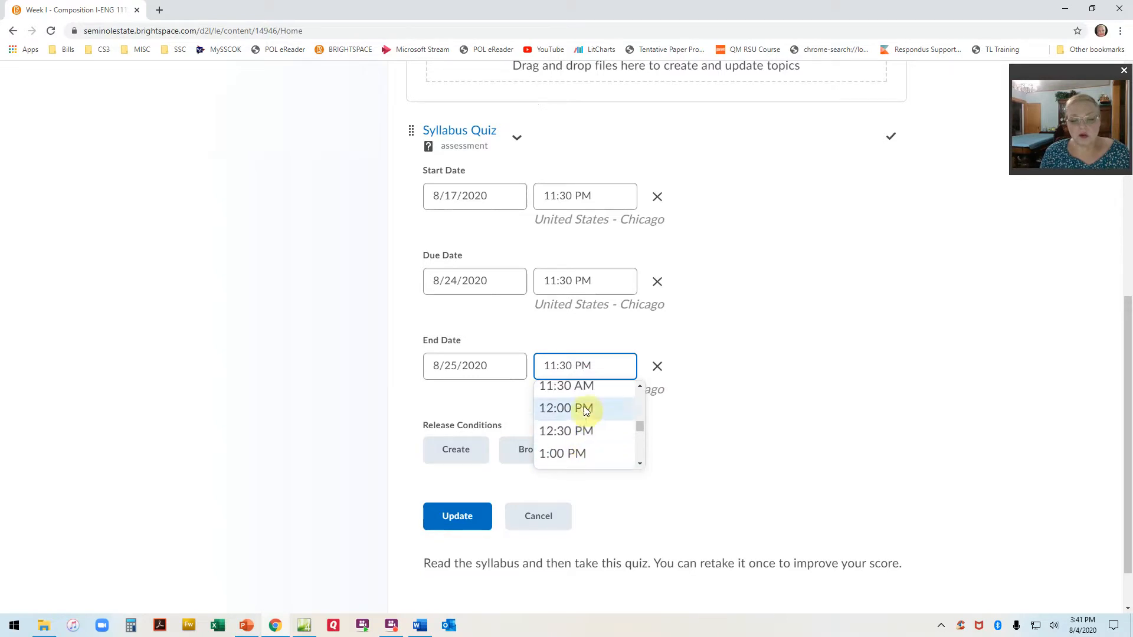
pyautogui.click(584, 410)
pyautogui.click(462, 518)
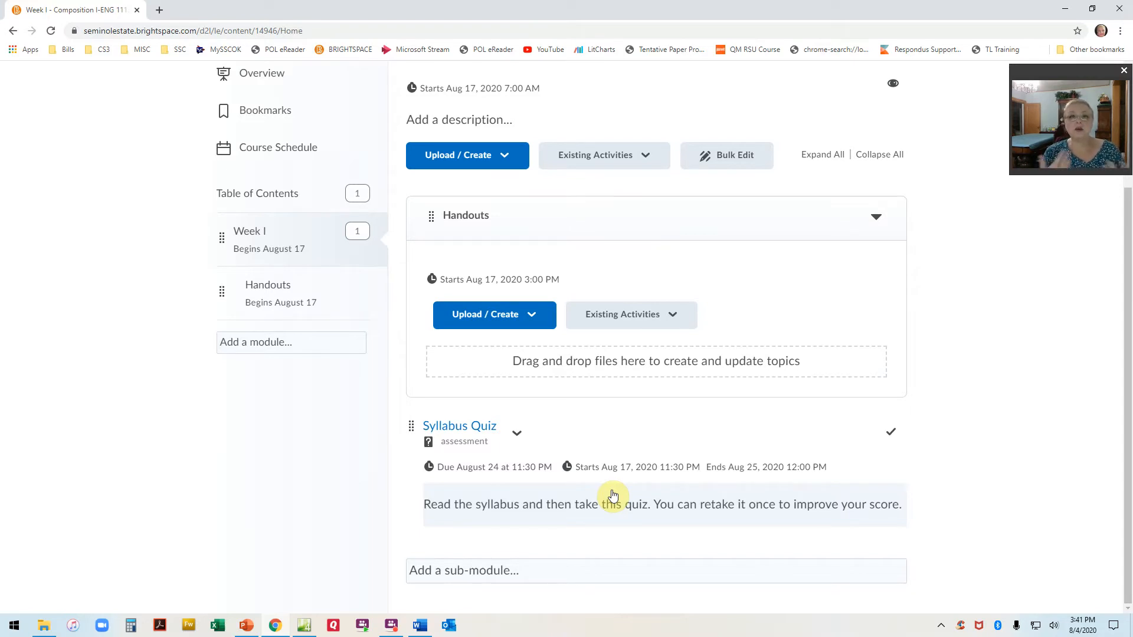
# Check the course homepage calendar for the Syllabus Quiz's due and availability events
pyautogui.scroll(3, 759, 556)
pyautogui.click(240, 137)
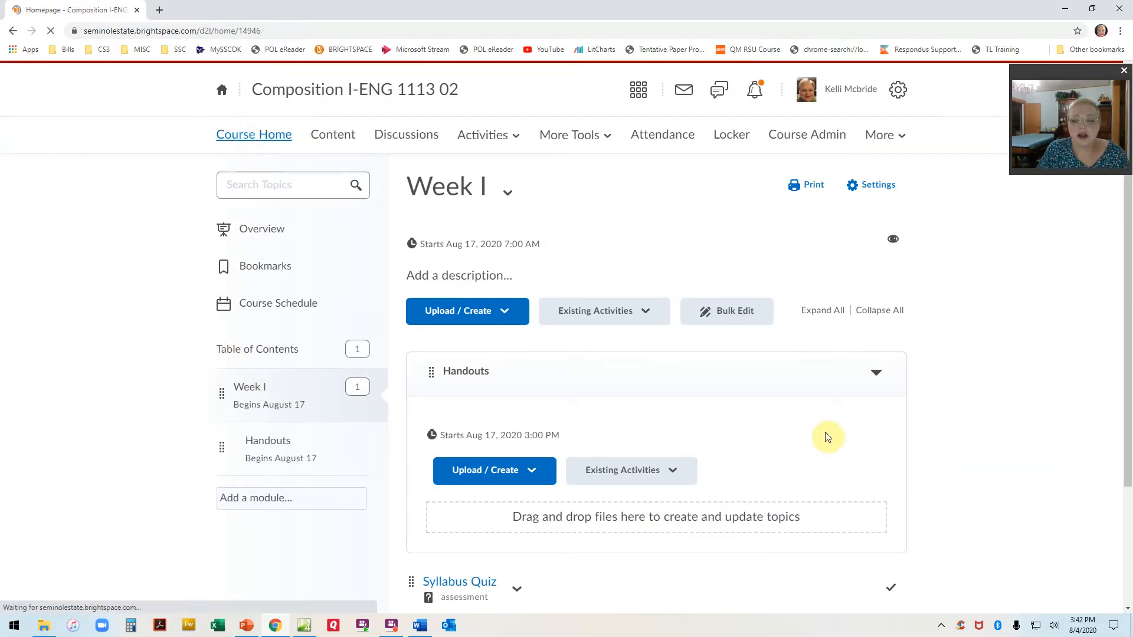
pyautogui.scroll(-5, 968, 424)
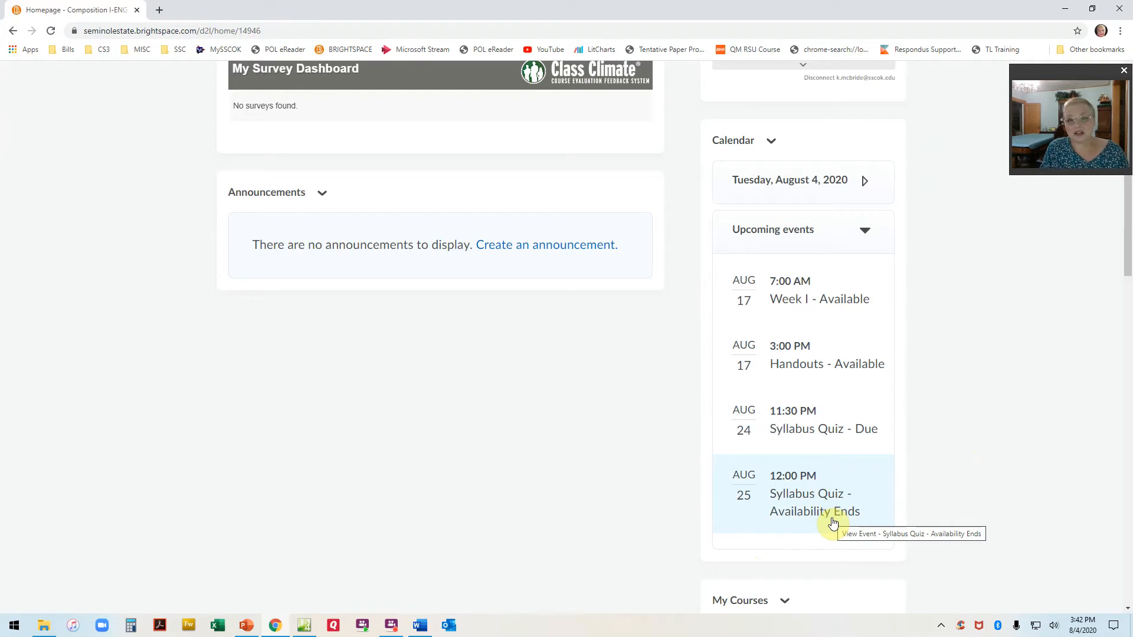
pyautogui.scroll(5, 706, 463)
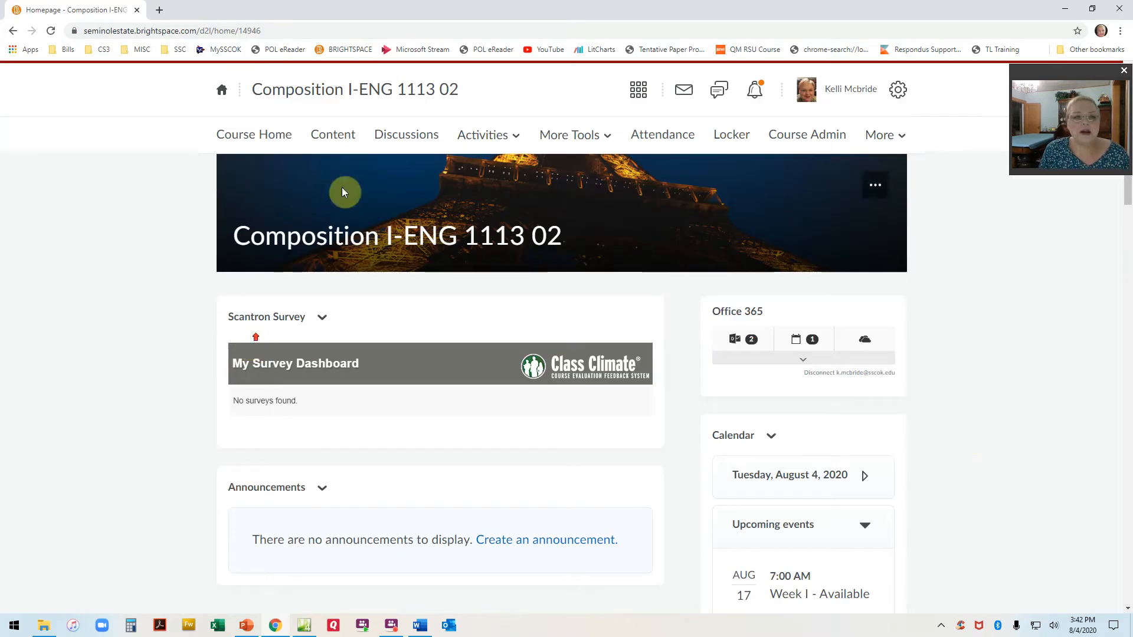
# Open the Syllabus Quiz for editing from the course's assessment list and show its restrictions
pyautogui.click(330, 142)
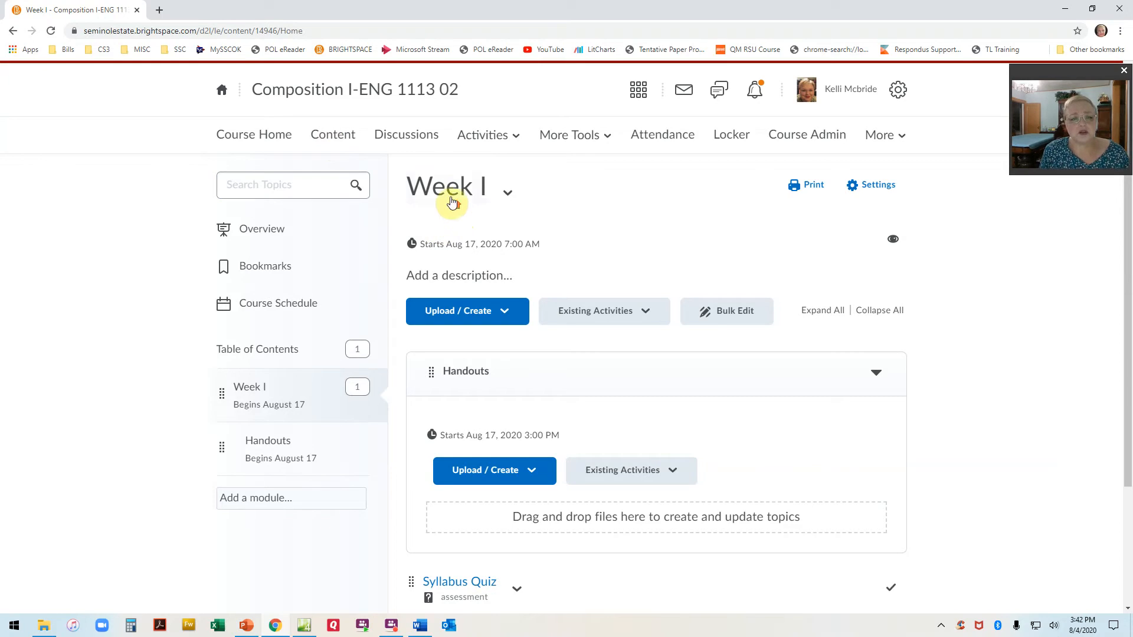
pyautogui.click(490, 147)
pyautogui.click(472, 175)
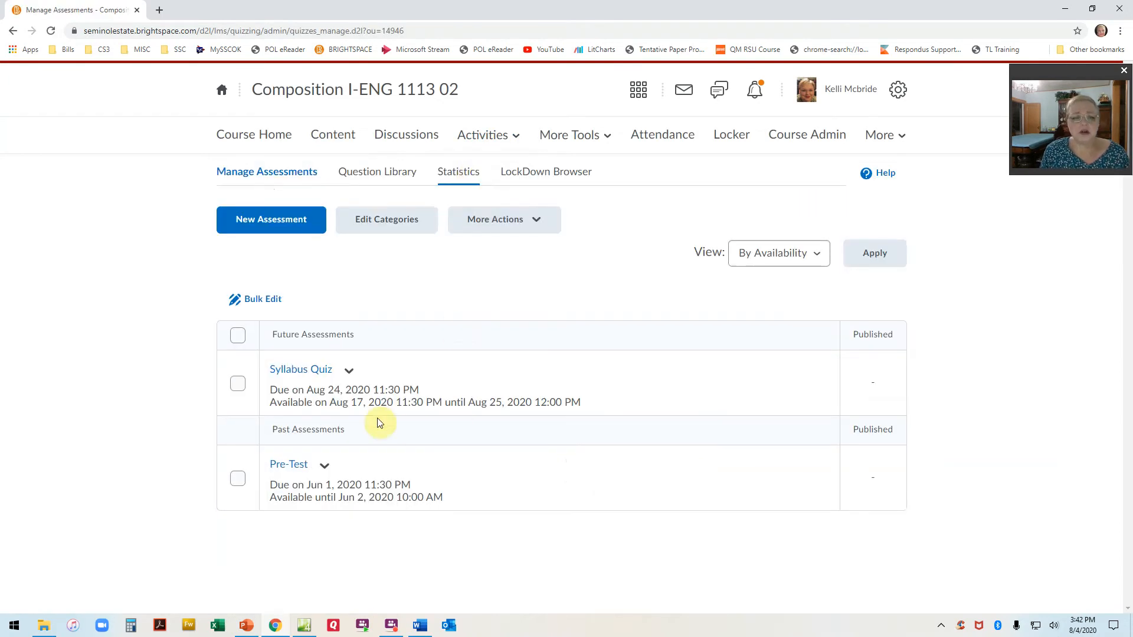
pyautogui.click(312, 372)
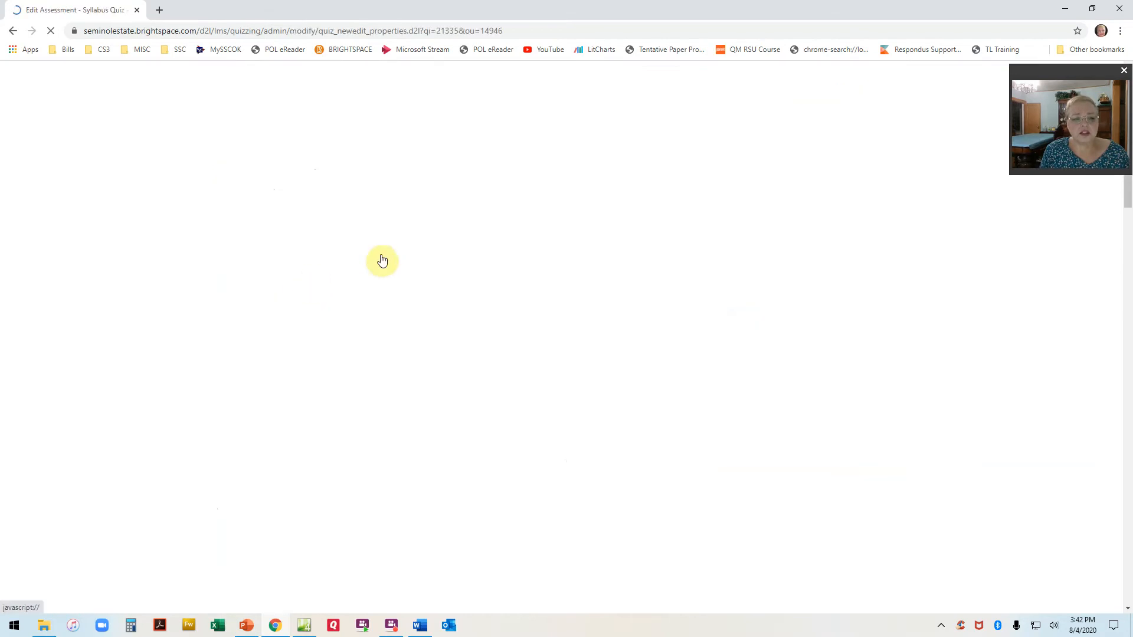
pyautogui.click(335, 247)
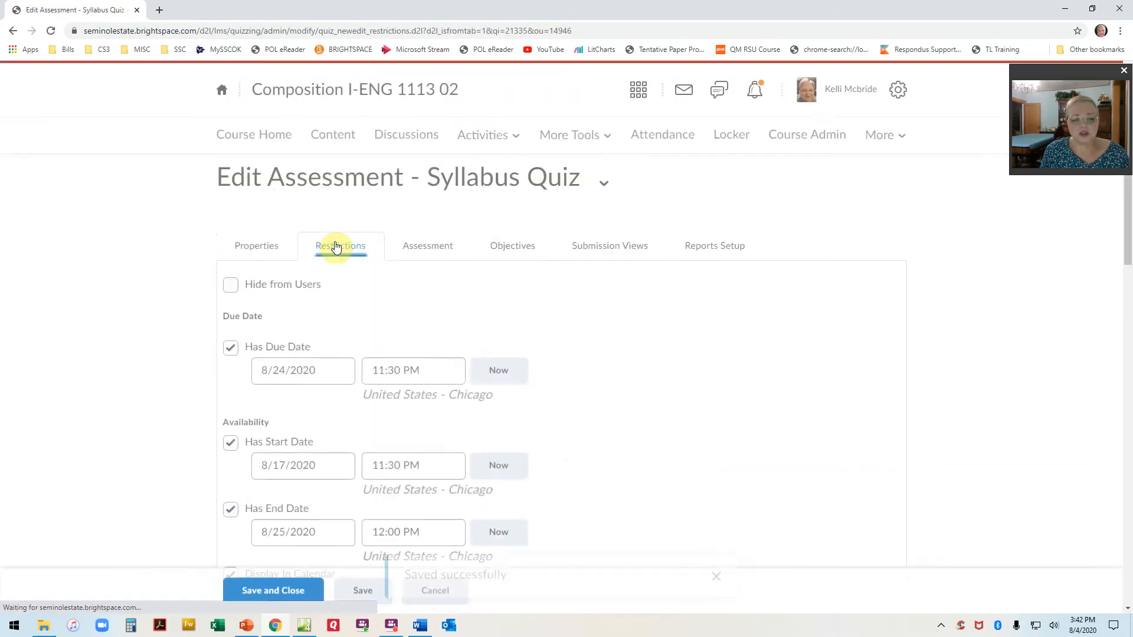
# Review the Syllabus Quiz's due and availability dates without saving changes, and return to the Week I module in the course content
pyautogui.scroll(-3, 539, 356)
pyautogui.click(349, 287)
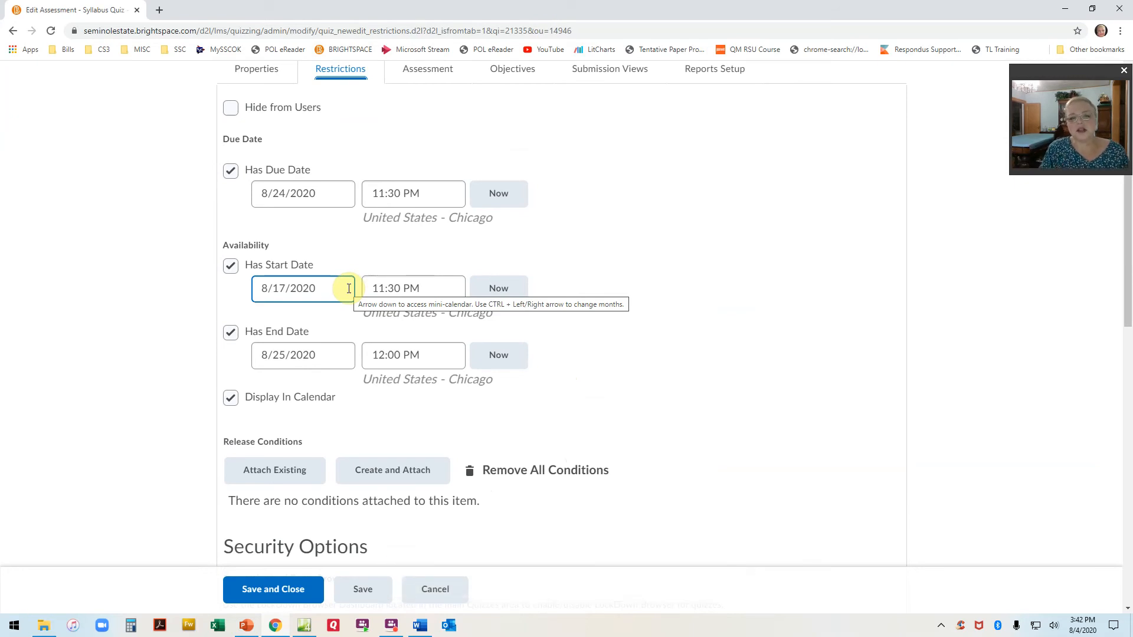
pyautogui.click(435, 589)
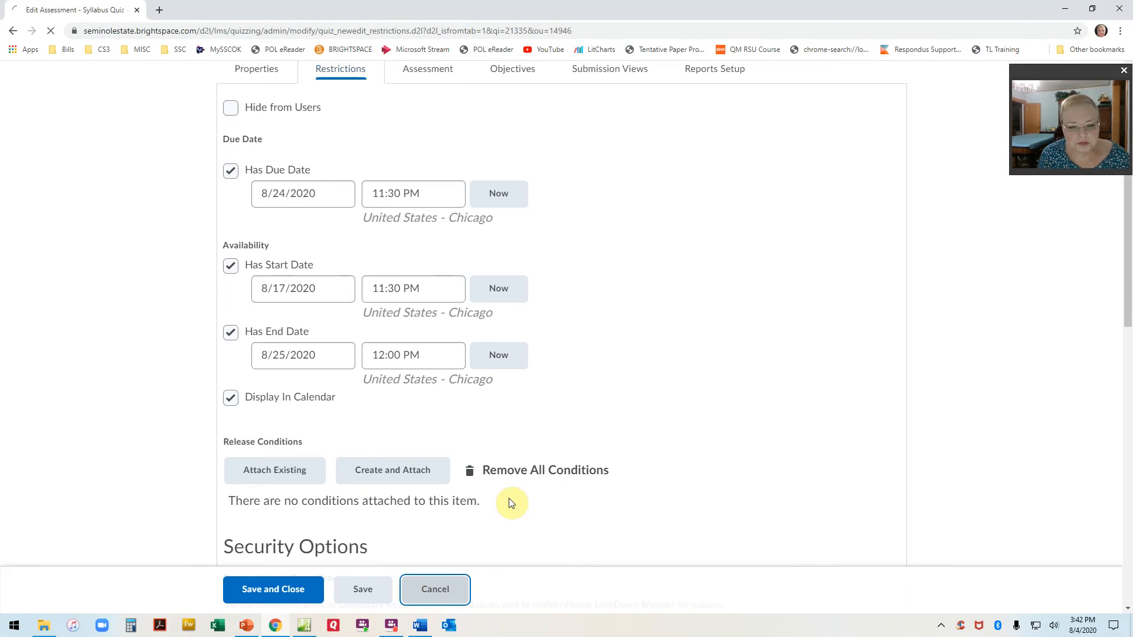
pyautogui.click(332, 136)
pyautogui.scroll(-1, 96, 410)
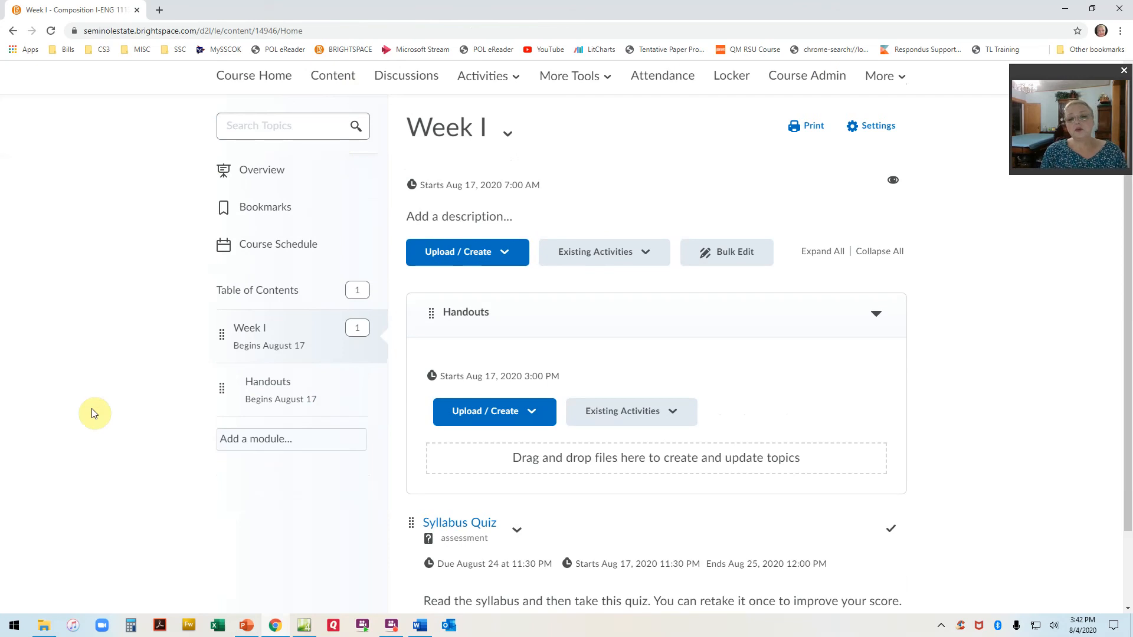